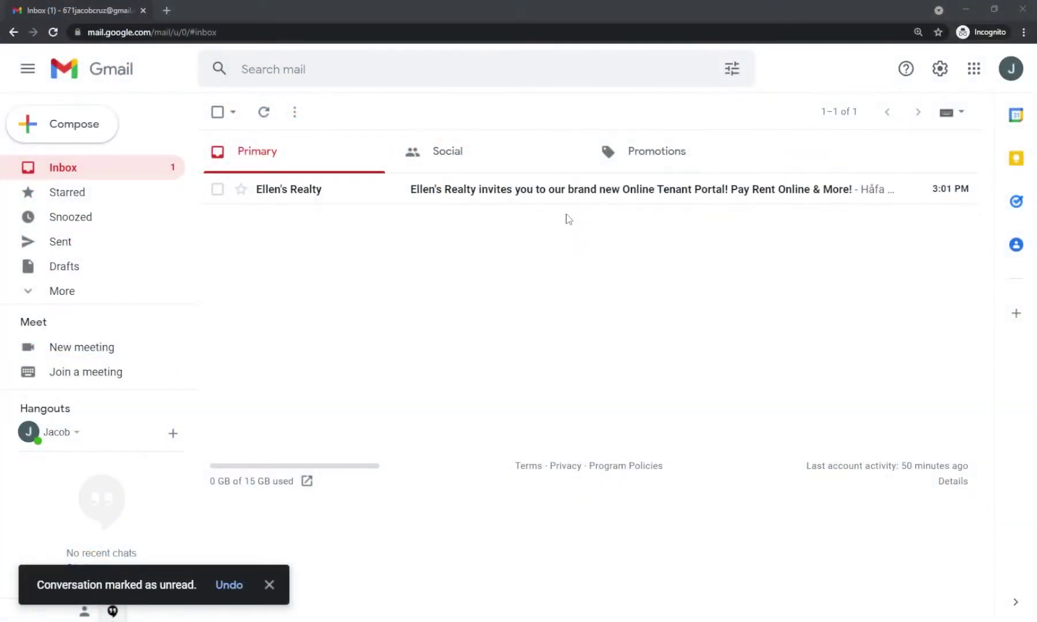
Step: Open the Ellen's Realty invitation and highlight the property, name and email lines of its note
left_click(562, 198)
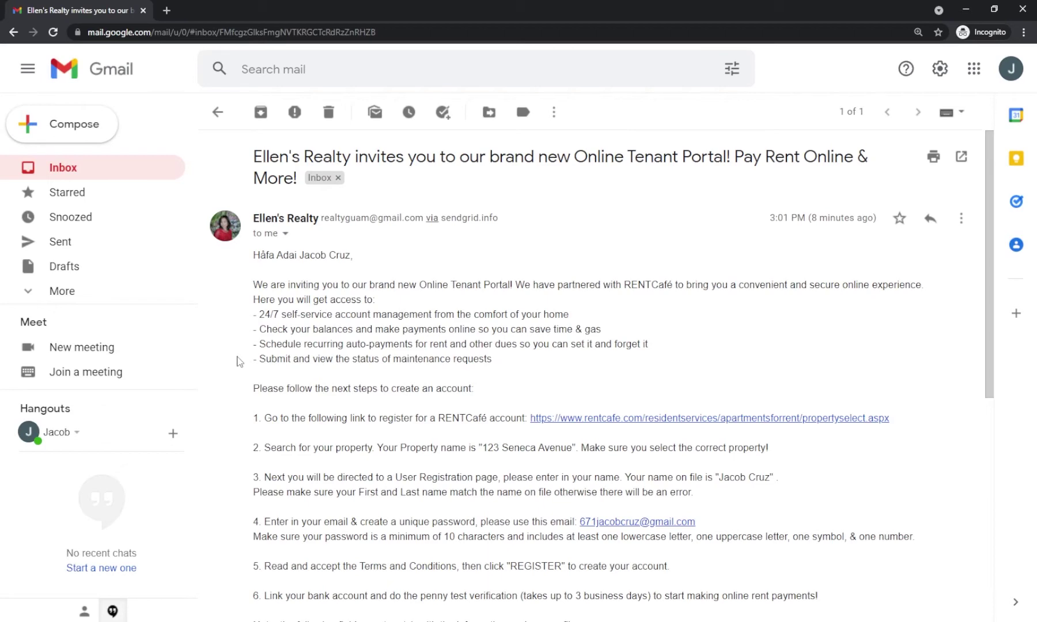
scroll(237, 360, "down", 1)
scroll(242, 380, "down", 4)
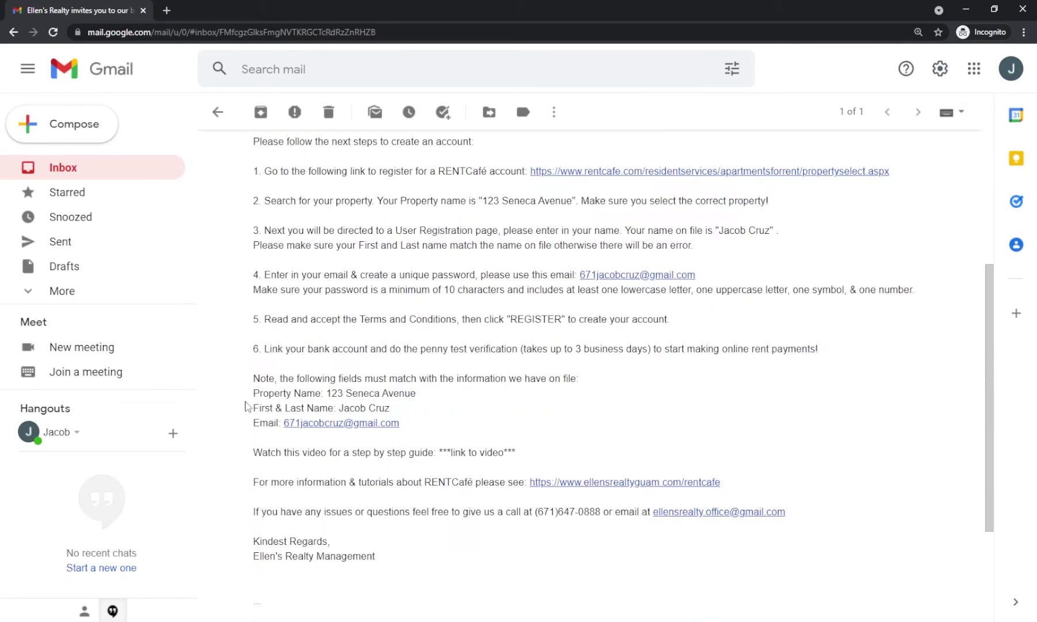
left_click_drag(253, 394, 416, 397)
left_click_drag(253, 408, 391, 408)
left_click_drag(253, 424, 401, 427)
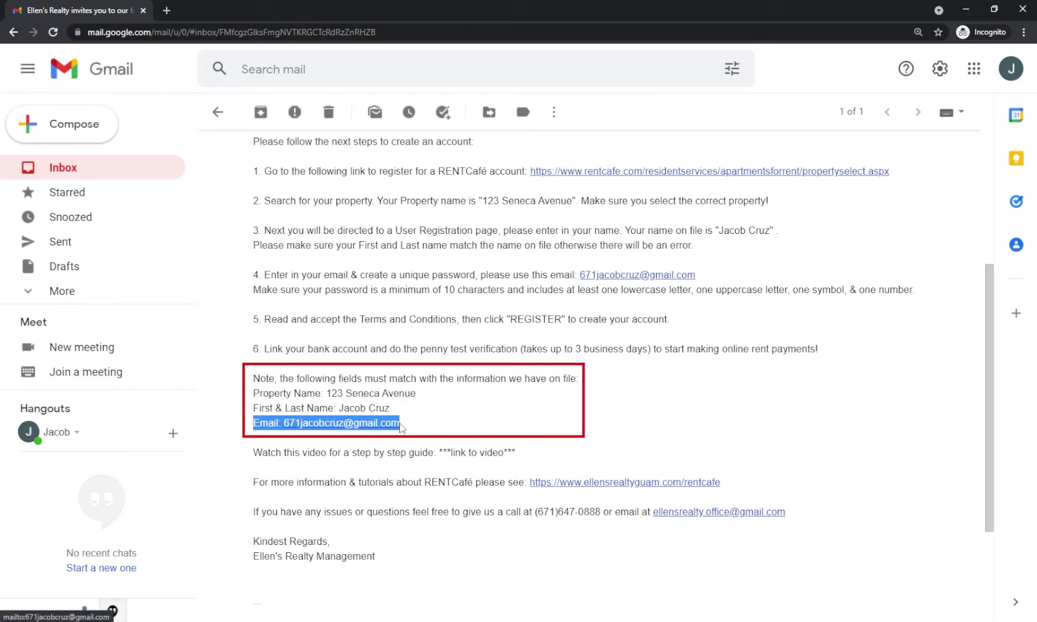
left_click_drag(326, 394, 415, 394)
right_click(415, 393)
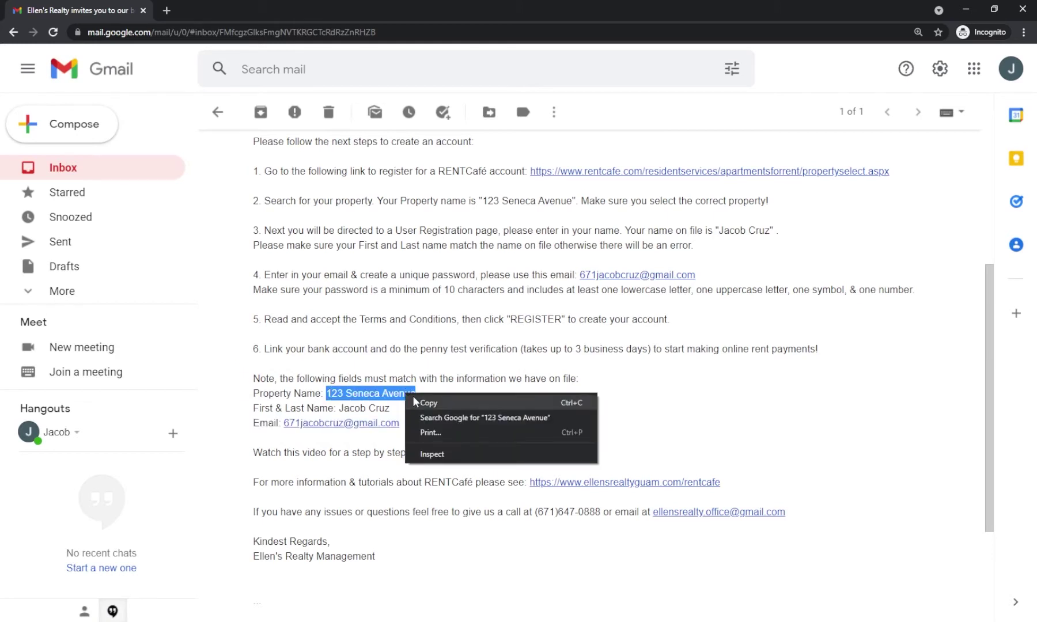
left_click(429, 400)
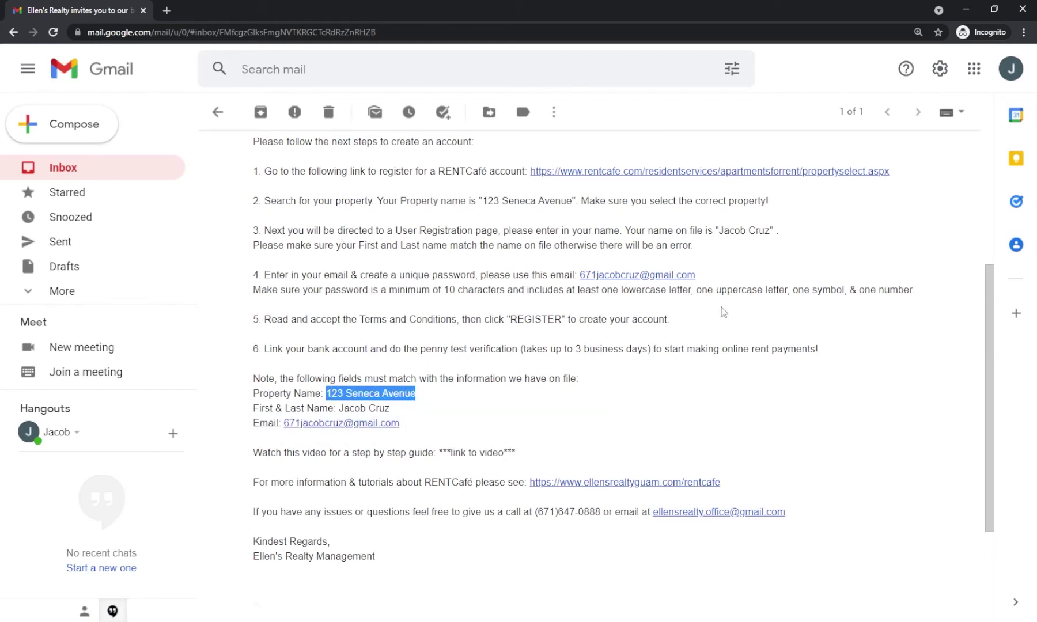
left_click(558, 171)
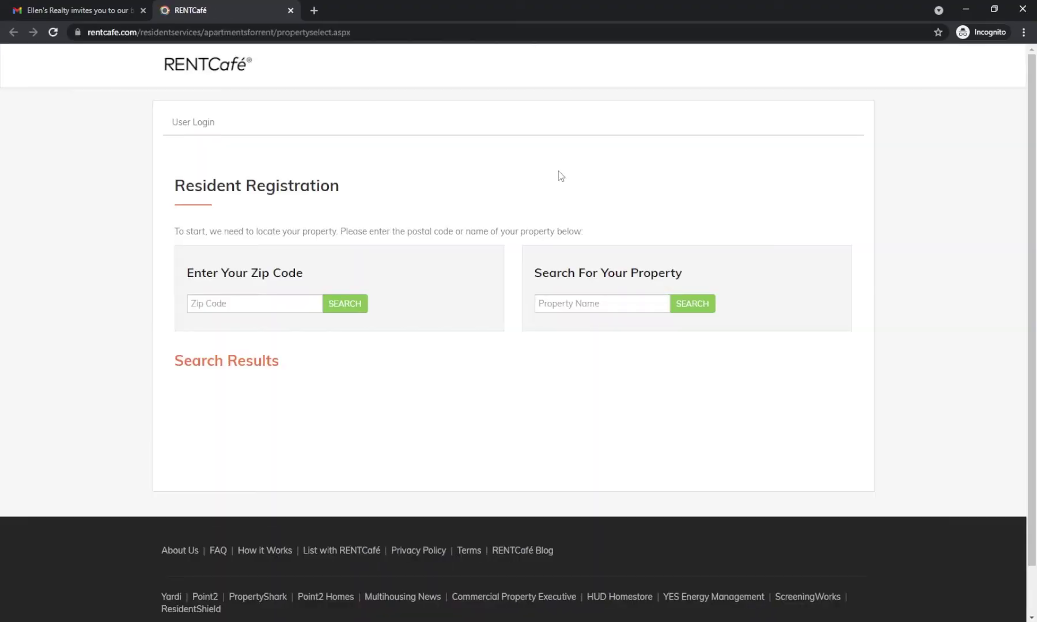
left_click(605, 303)
key("ctrl+v")
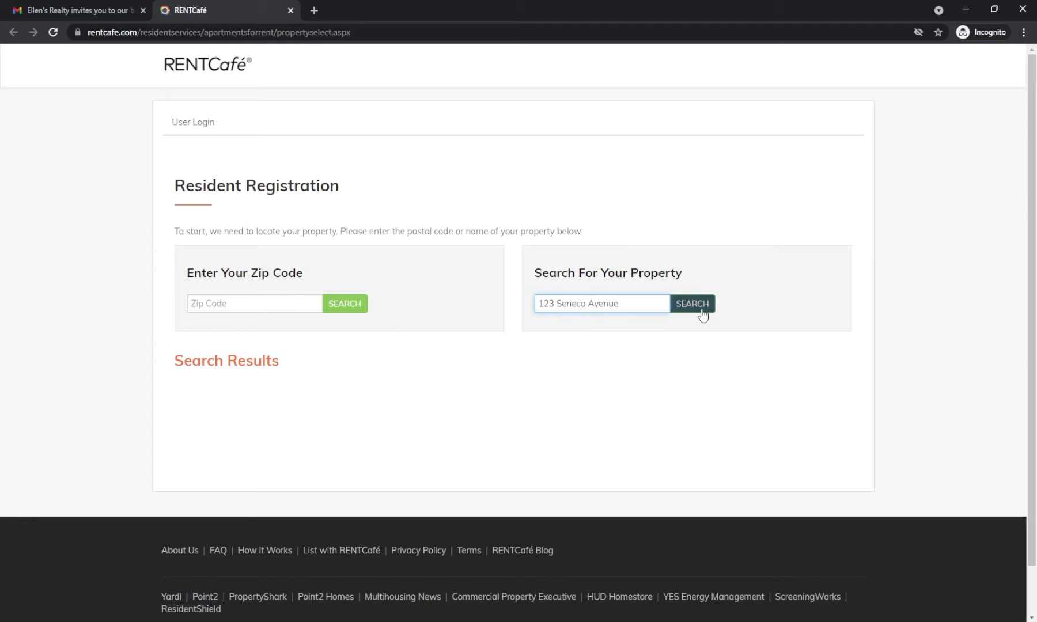
left_click(704, 310)
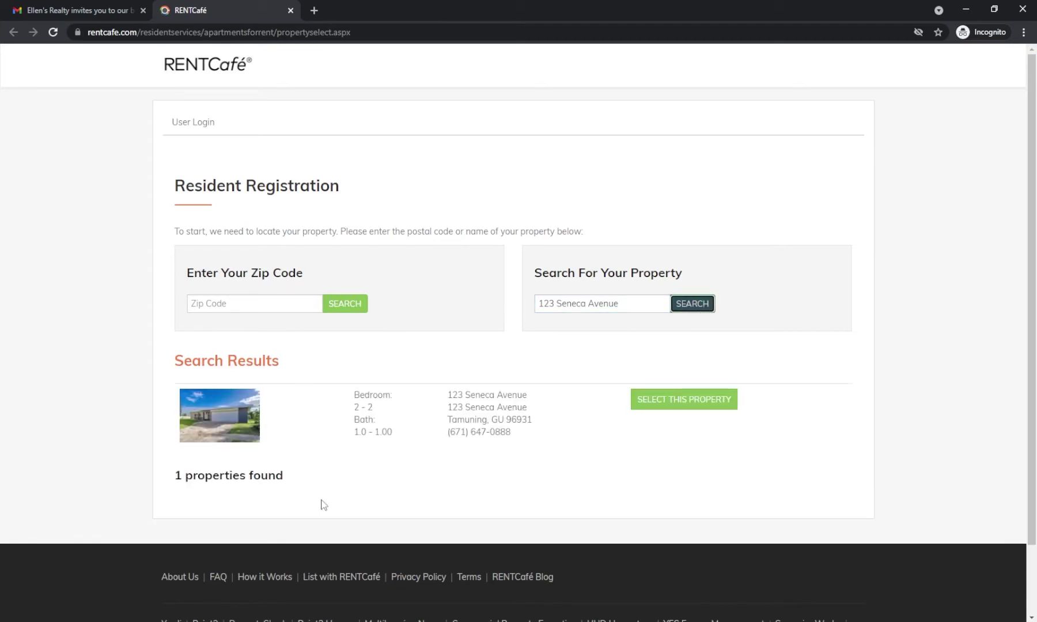
left_click(702, 402)
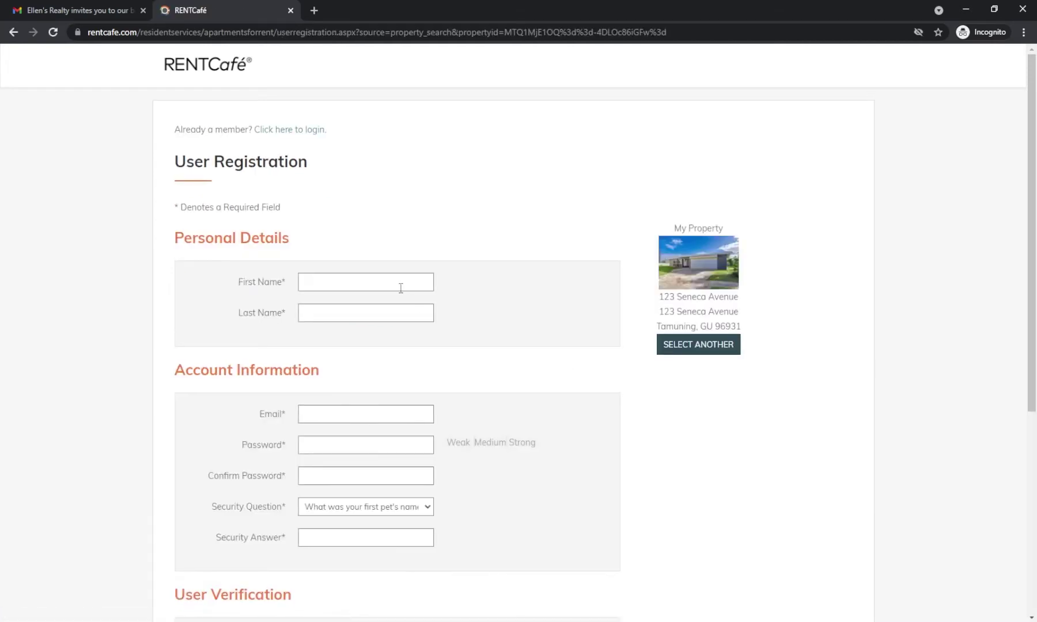
Step: Fill in the resident's first and last name, e-mail address, and account password twice
left_click(399, 283)
key("Tab")
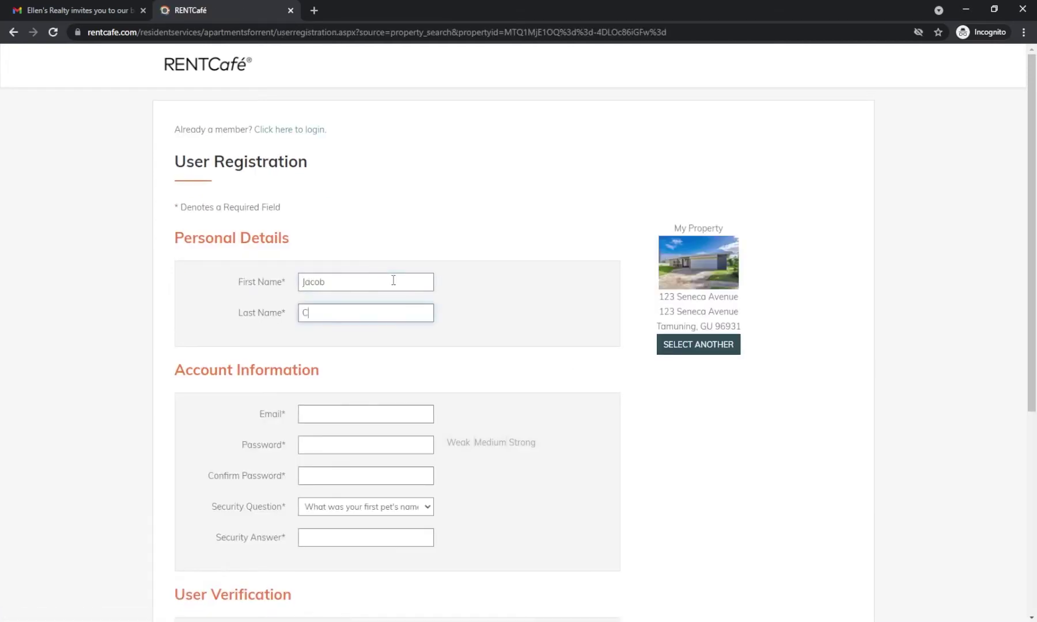
left_click(352, 413)
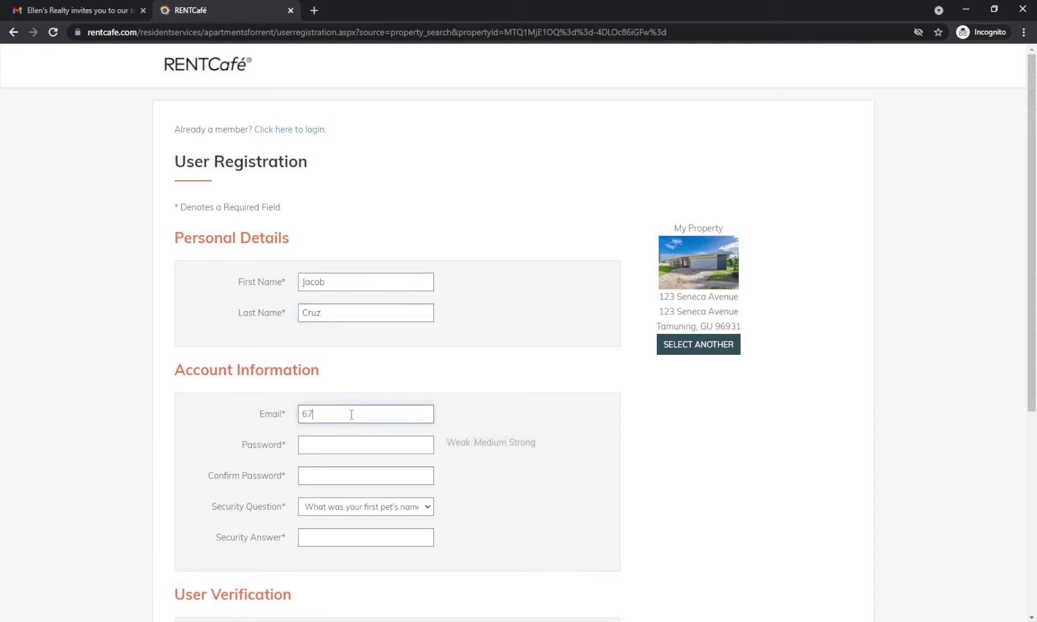
key("Tab")
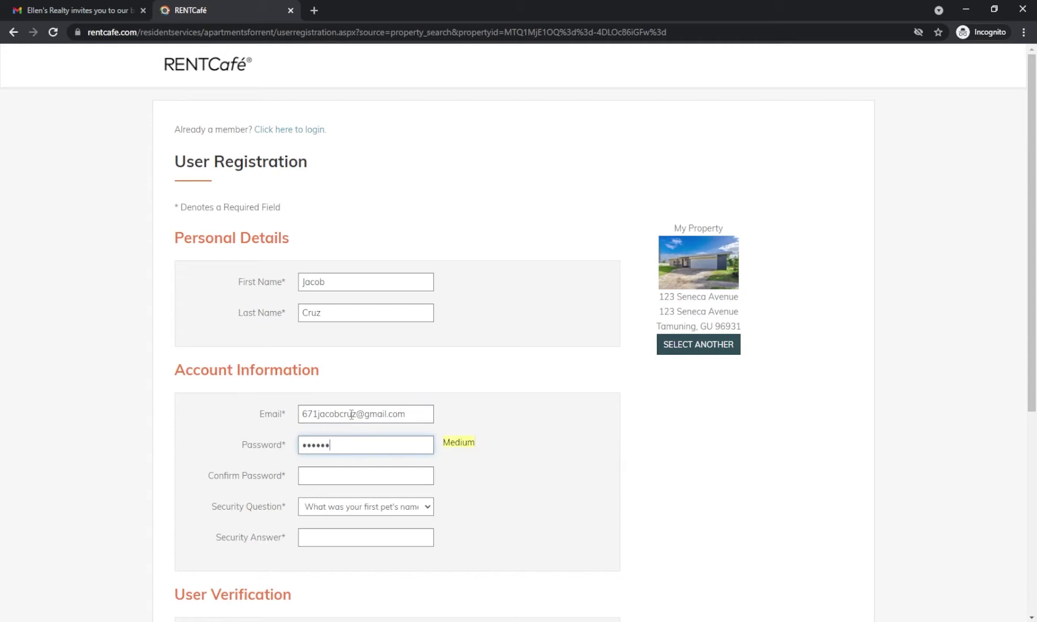
key("Tab")
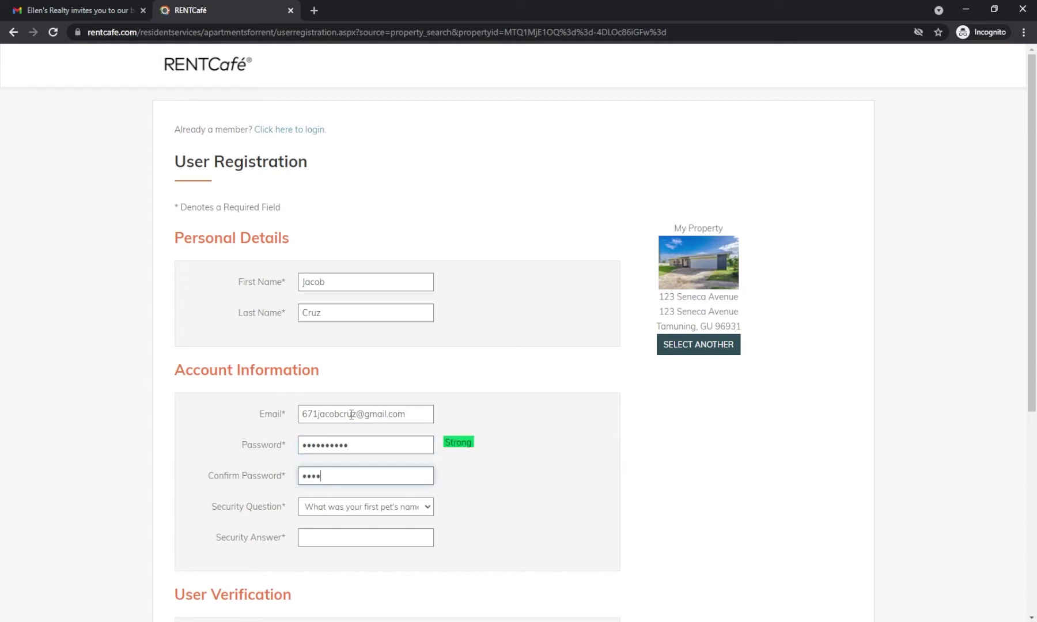
Step: Choose the first pet's name security question, enter its answer, accept the terms, and register
left_click(348, 509)
left_click(361, 526)
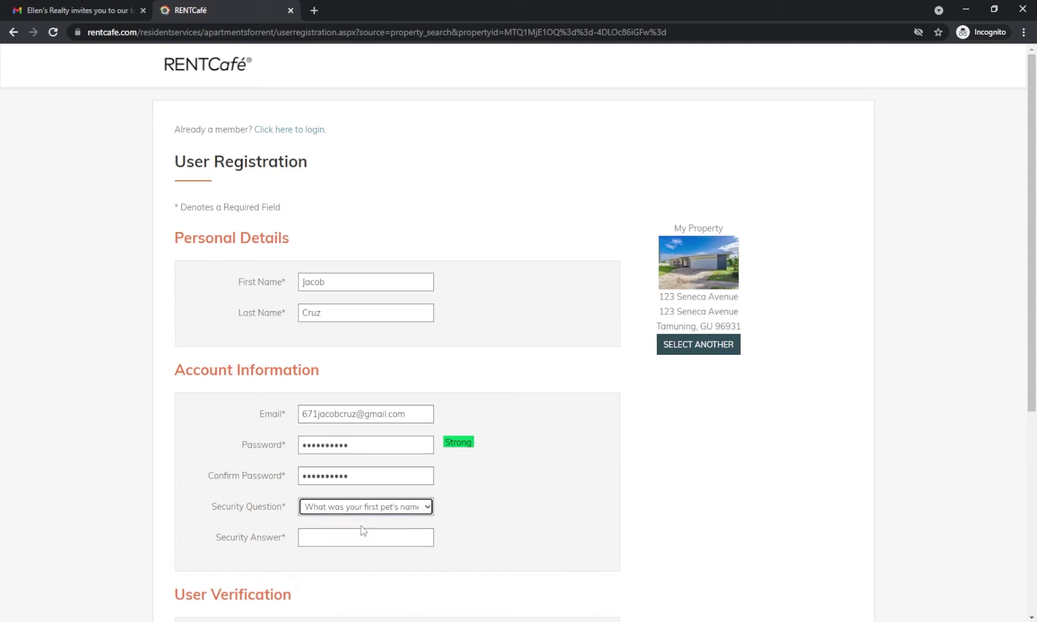
left_click(352, 539)
scroll(322, 531, "down", 2)
left_click(188, 486)
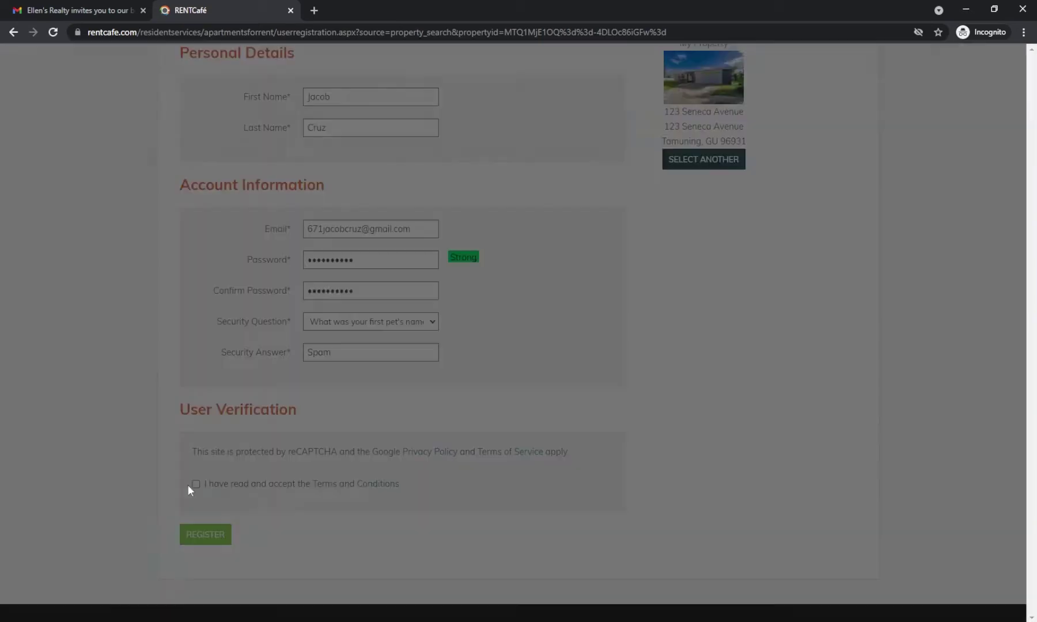
scroll(338, 484, "down", 10)
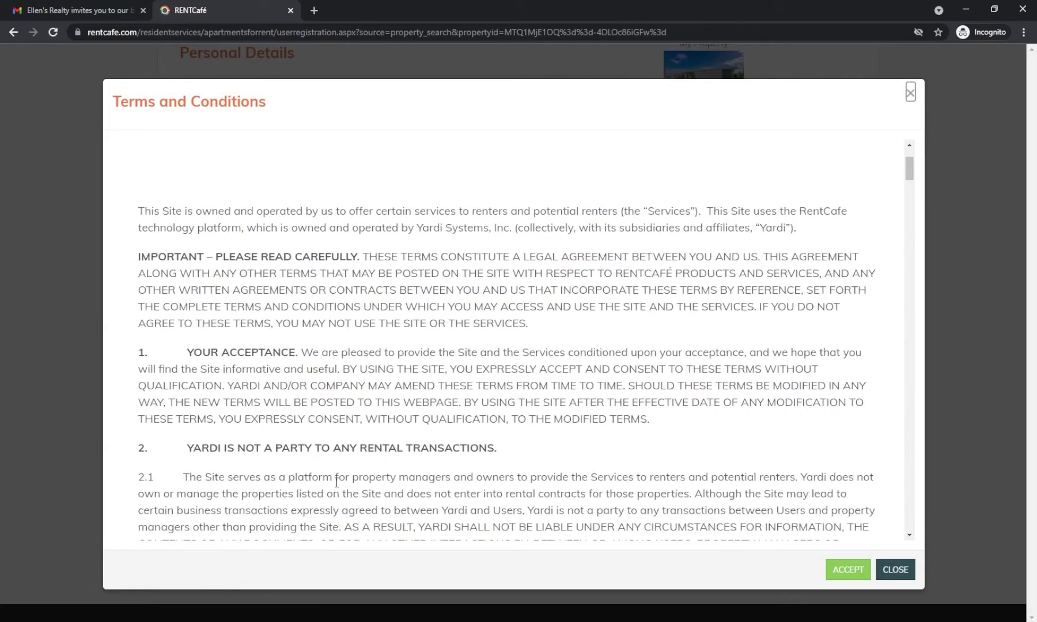
left_click(844, 568)
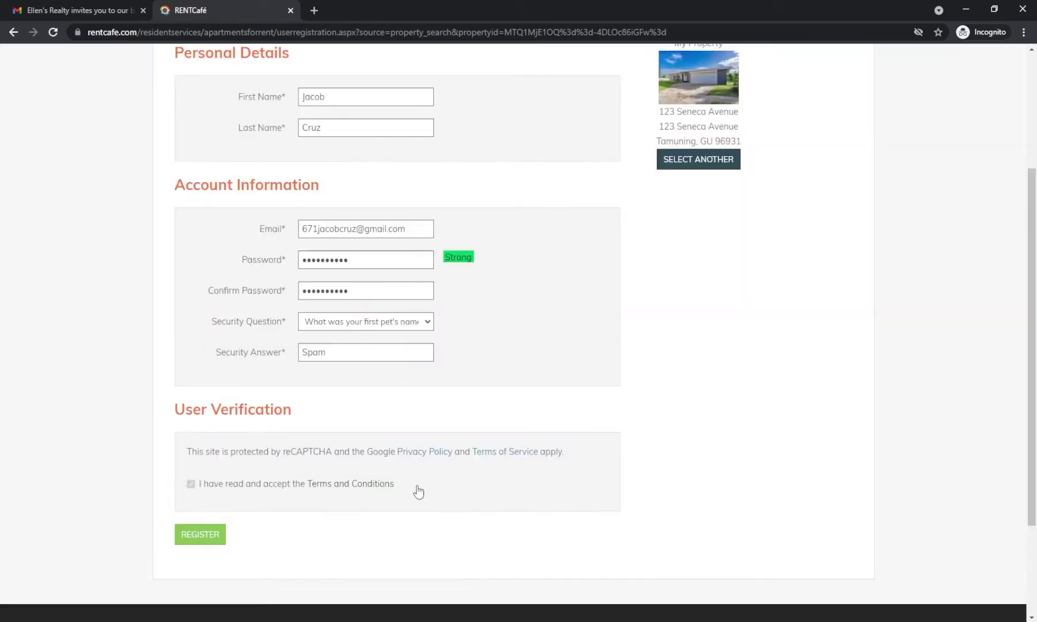
left_click(214, 537)
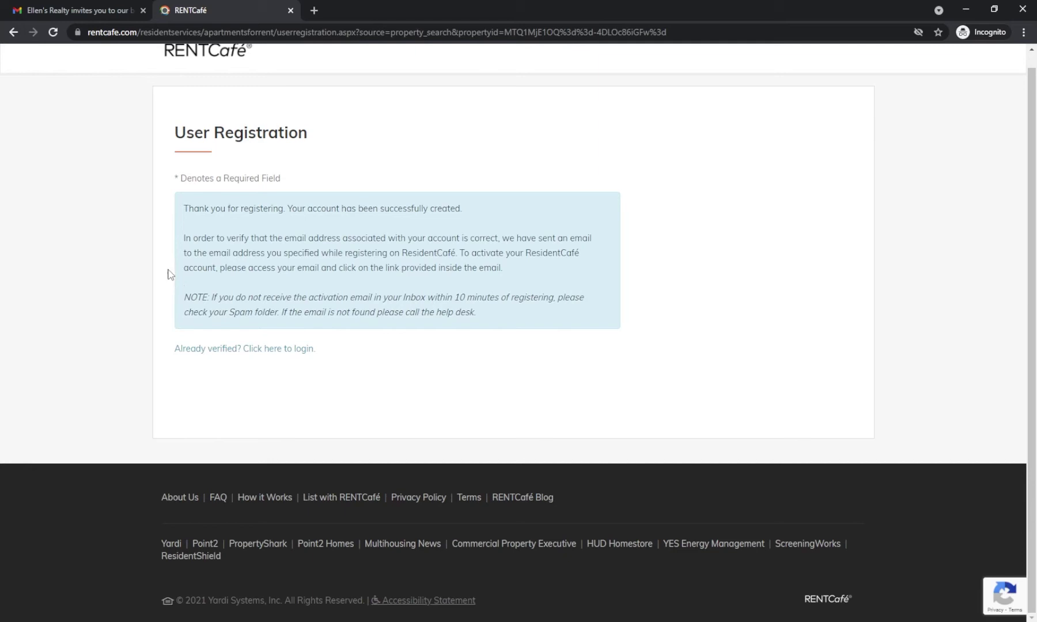
Step: Open the User Registration Confirmation email in Gmail
left_click(73, 9)
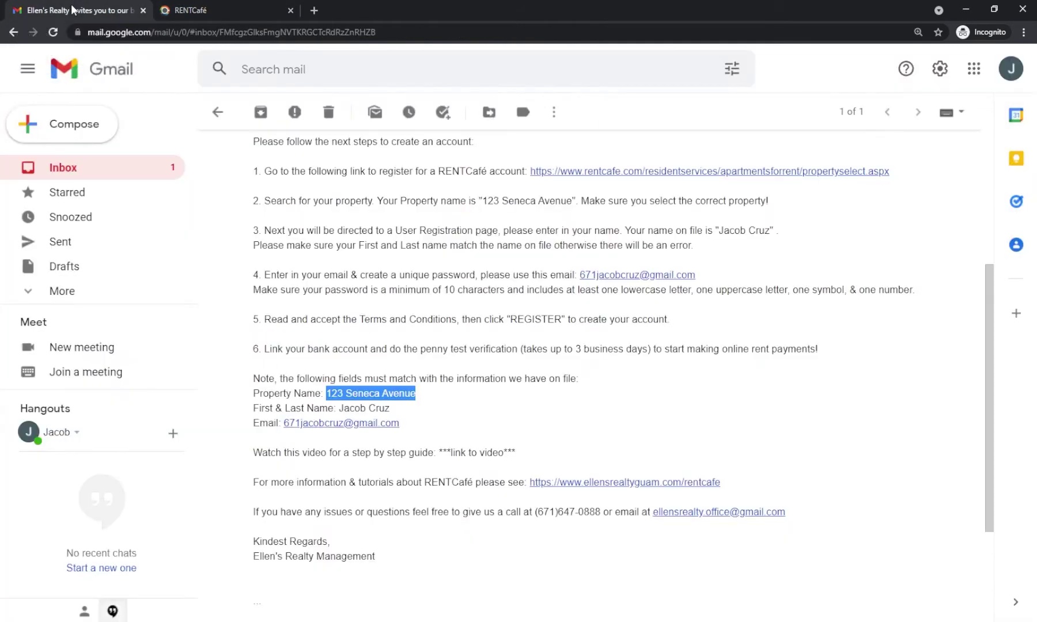
left_click(82, 167)
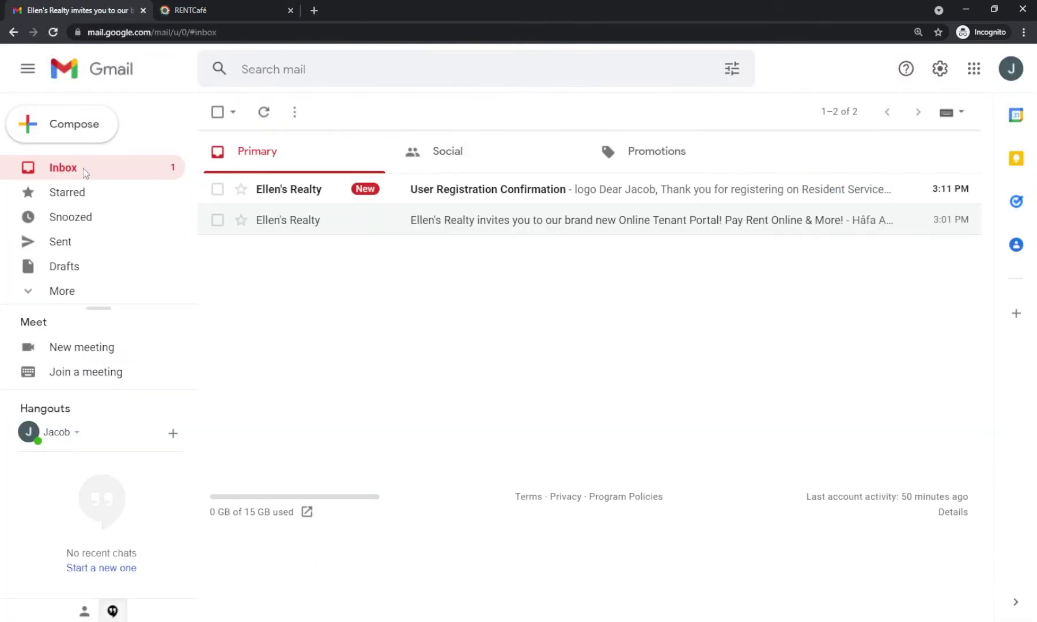
left_click(524, 191)
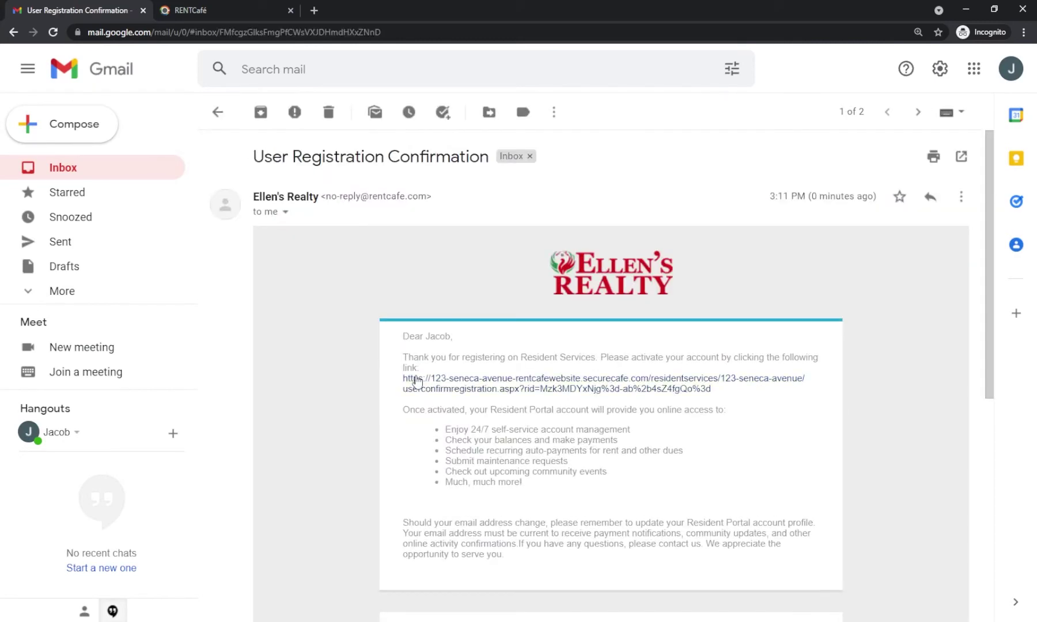
Step: Follow the activation link and log in with the registered e-mail and password
left_click(418, 379)
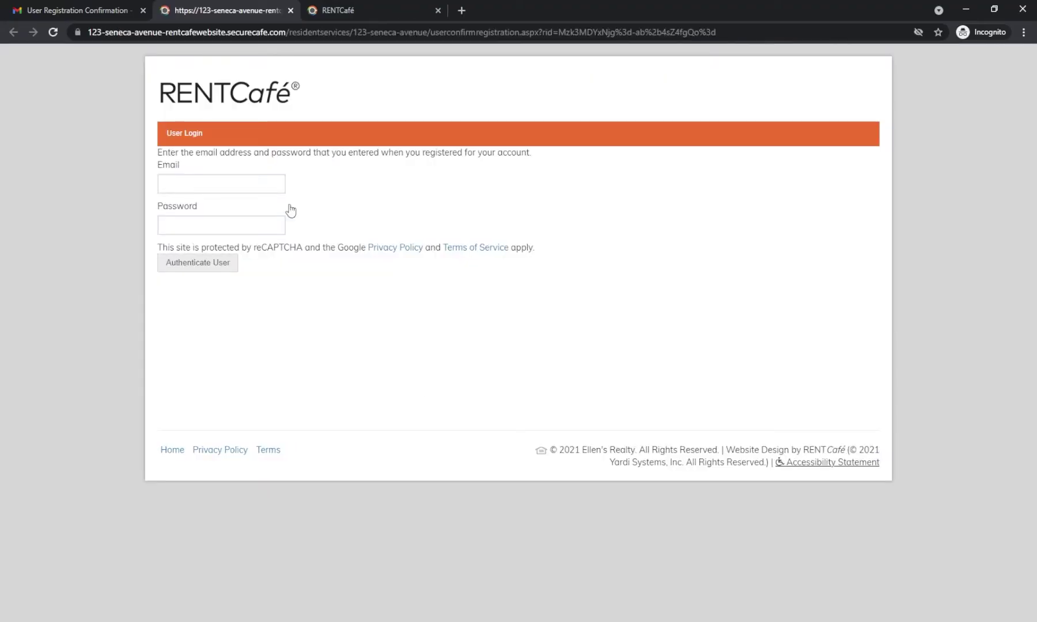
left_click(268, 182)
key("Tab")
type("•••")
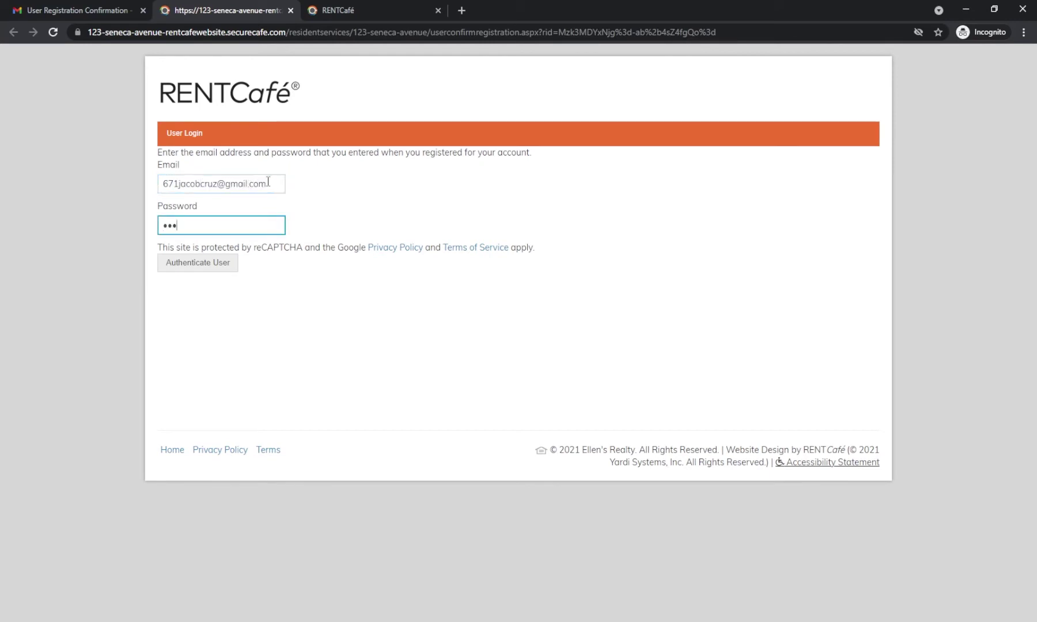
type("•••••••••")
left_click(213, 267)
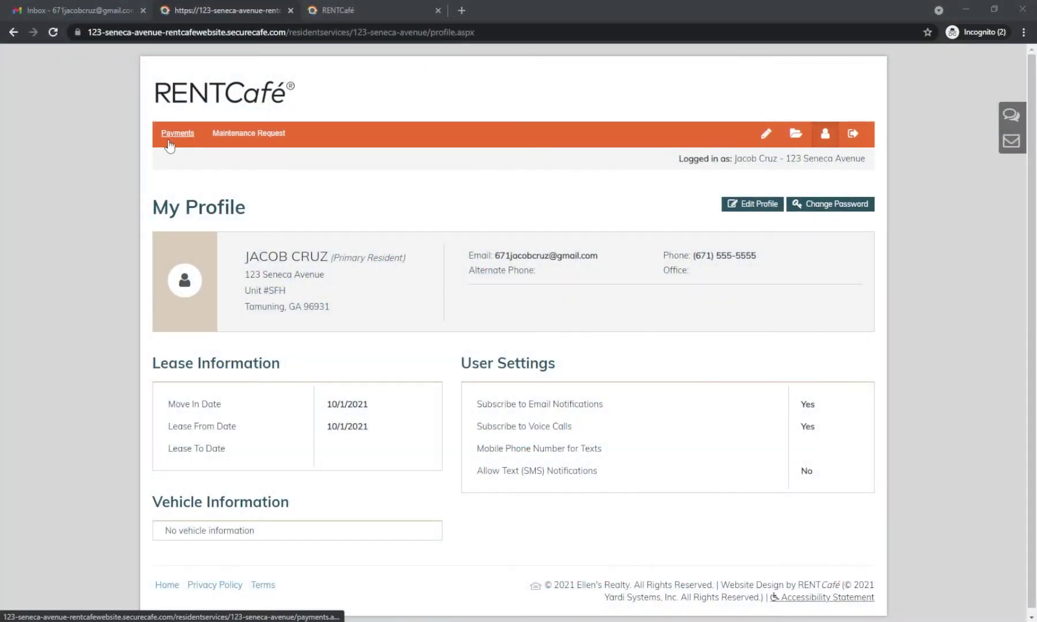
Step: Go to Payments > Payment Accounts and start adding a bank account
left_click(175, 141)
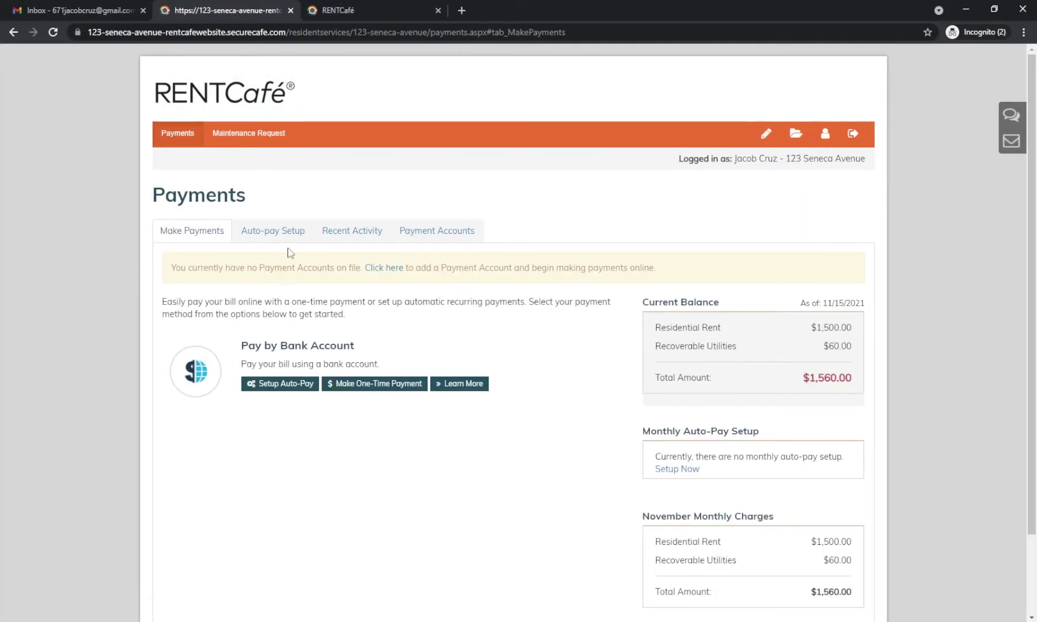
left_click(429, 240)
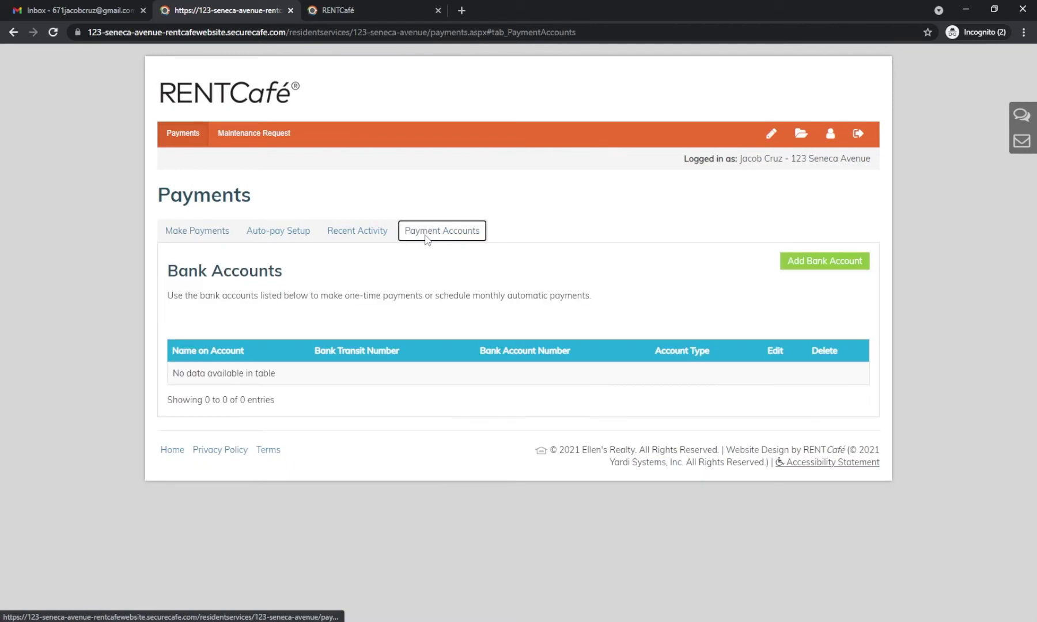
left_click(824, 266)
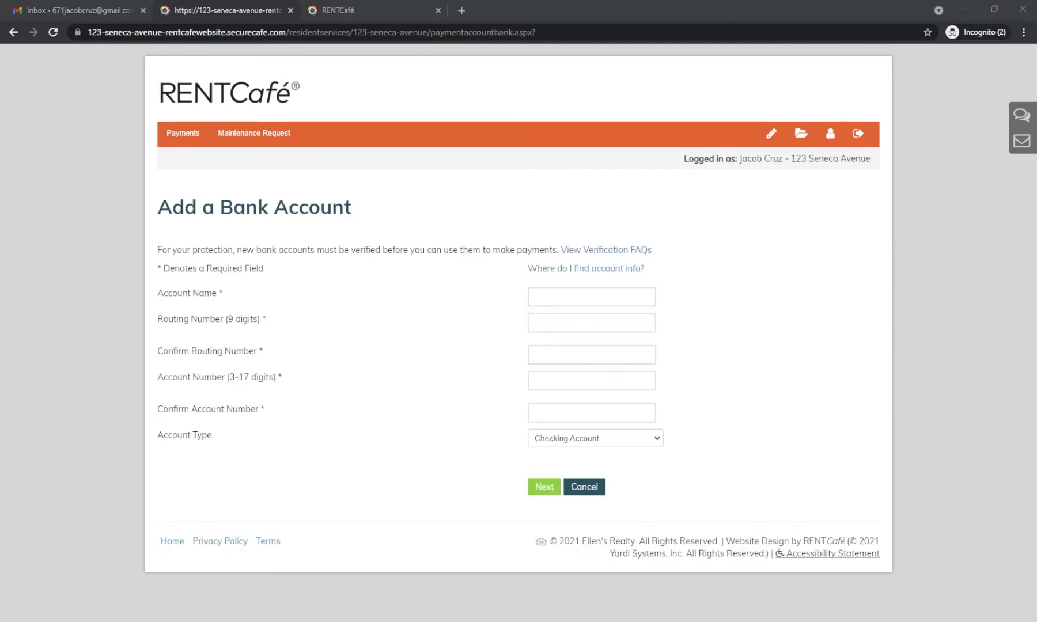
Step: Enter account name 'Bank Of Hawaii', routing number 121301028 twice, the account number twice, and continue
left_click(553, 299)
type("Bank Of Hawaii")
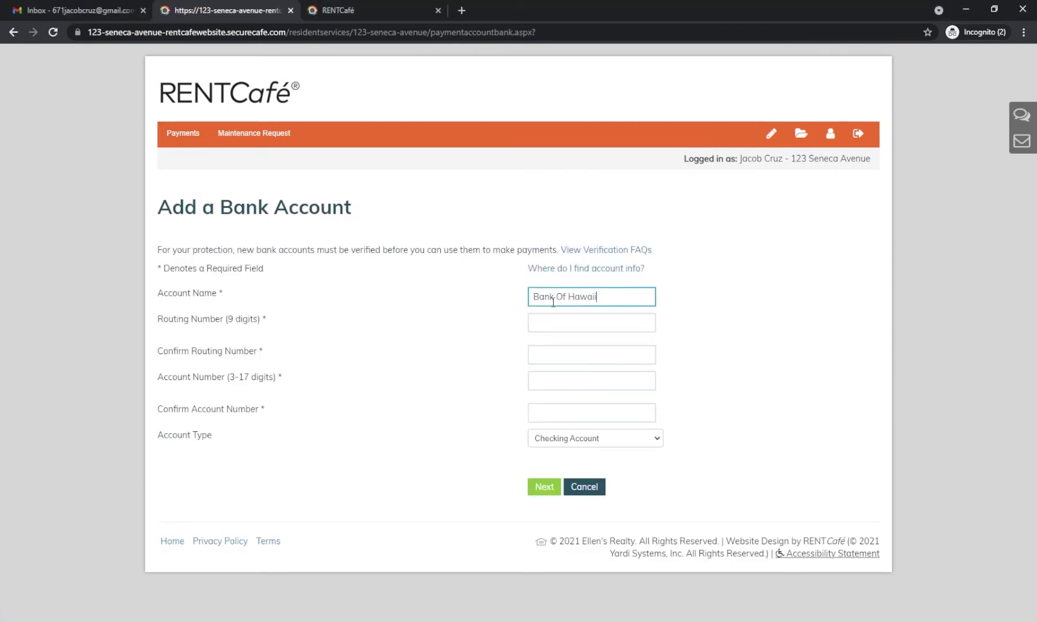
key("Tab")
type("121301028")
key("Tab")
type("12130")
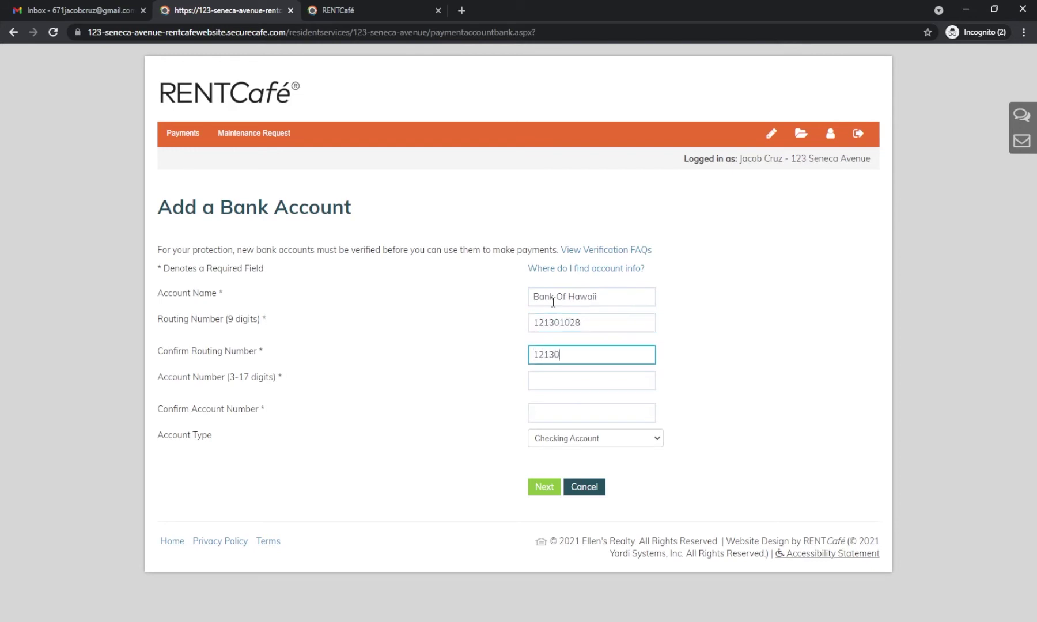
type("1028")
key("Tab")
type("000000000")
key("Tab")
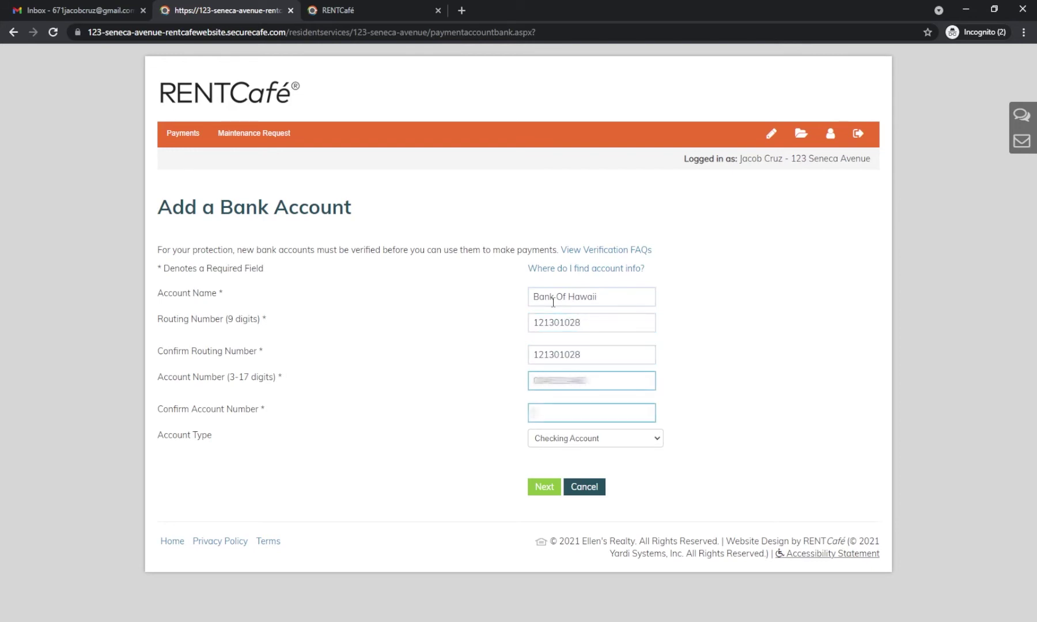
type("000000000")
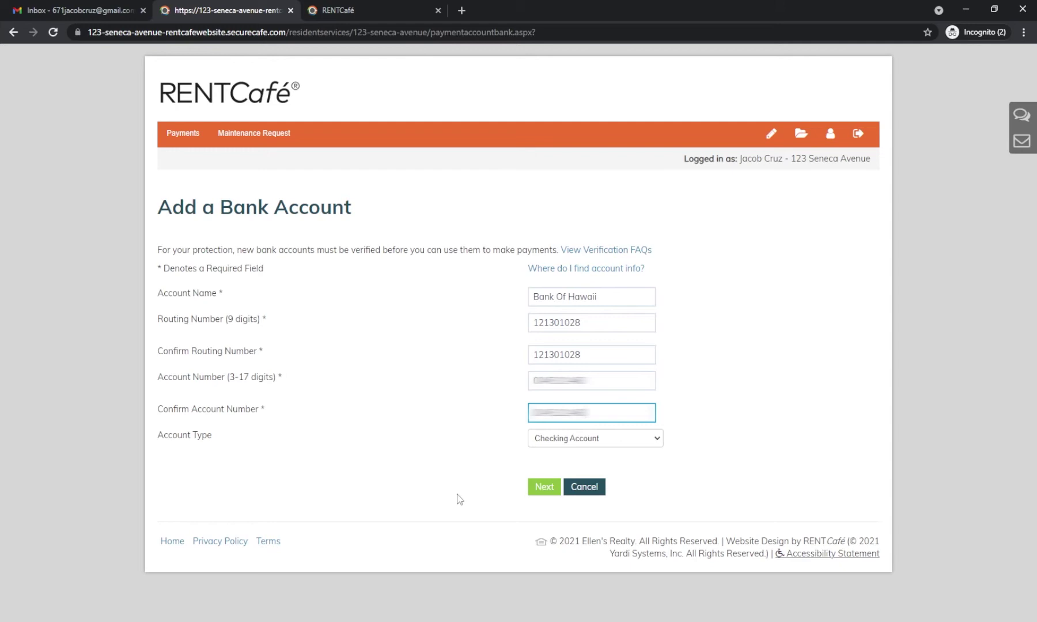
left_click(535, 488)
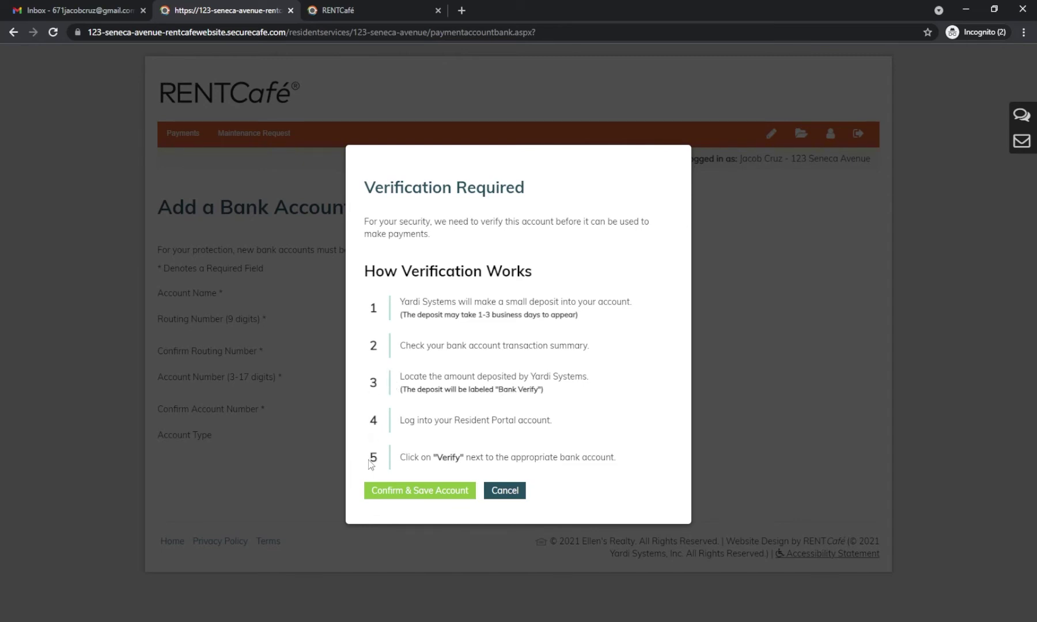
Step: Confirm and save the Bank Of Hawaii account and check its verification info icon
left_click(386, 494)
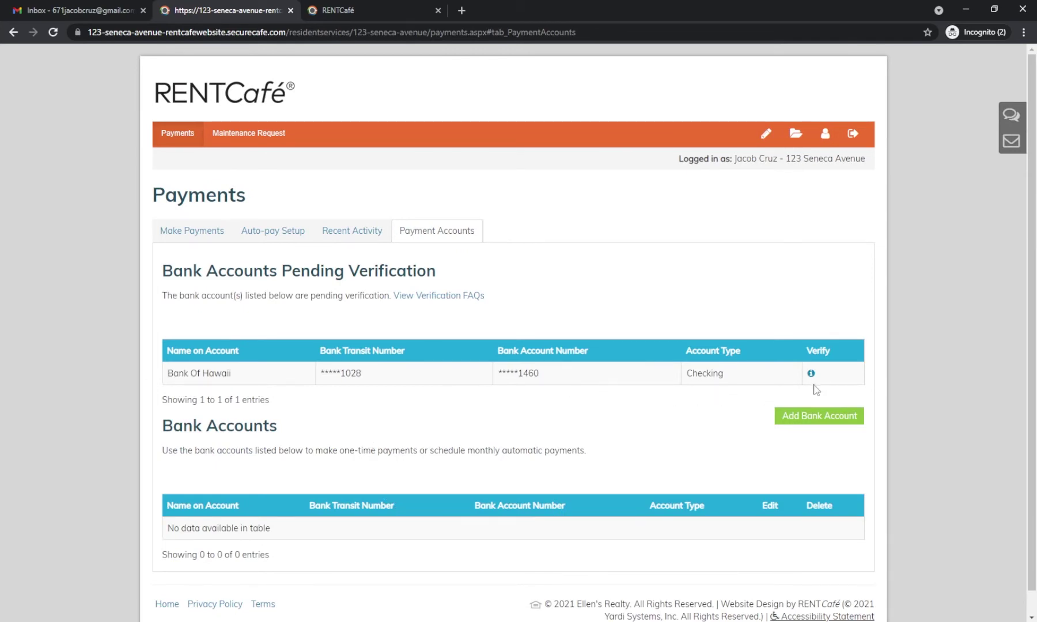
mouse_move(813, 379)
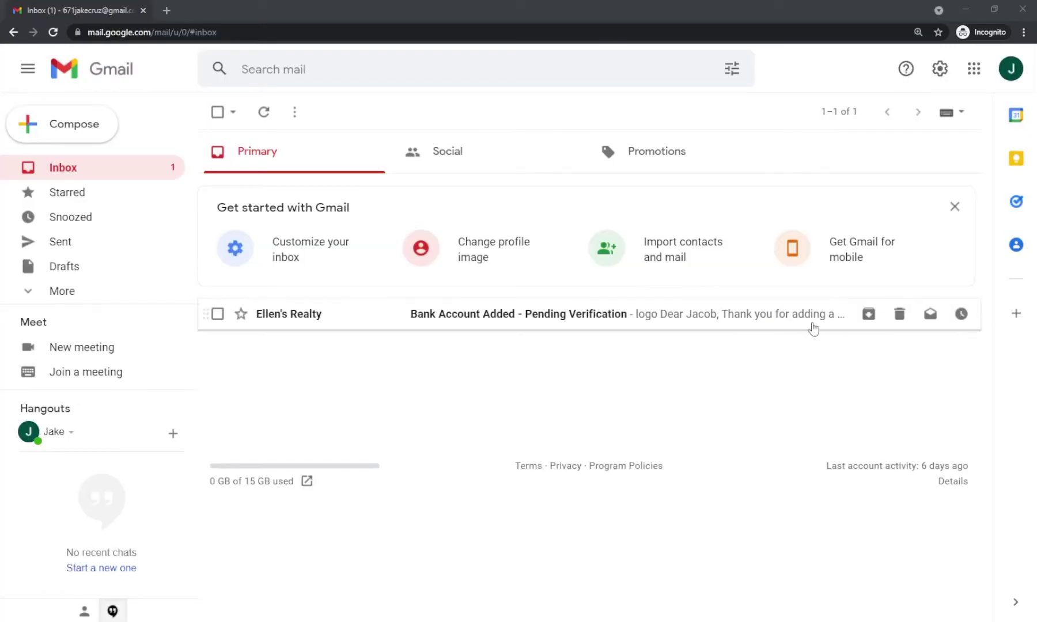
Step: Read the pending-verification email's three-business-day deposit note, check the bank activity, and start signing back in
left_click(499, 324)
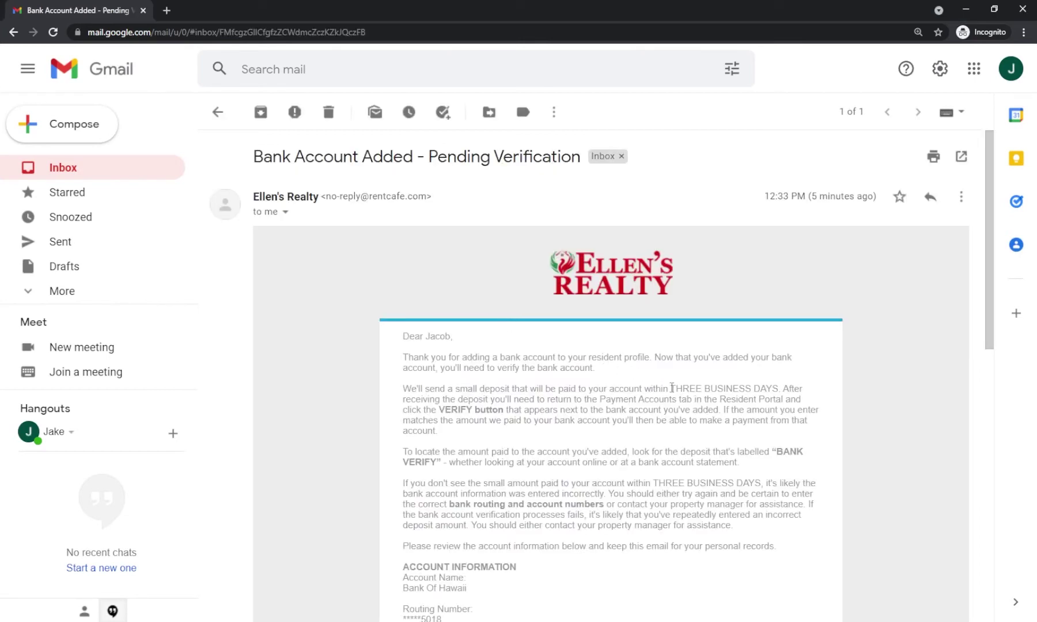
left_click_drag(672, 388, 780, 391)
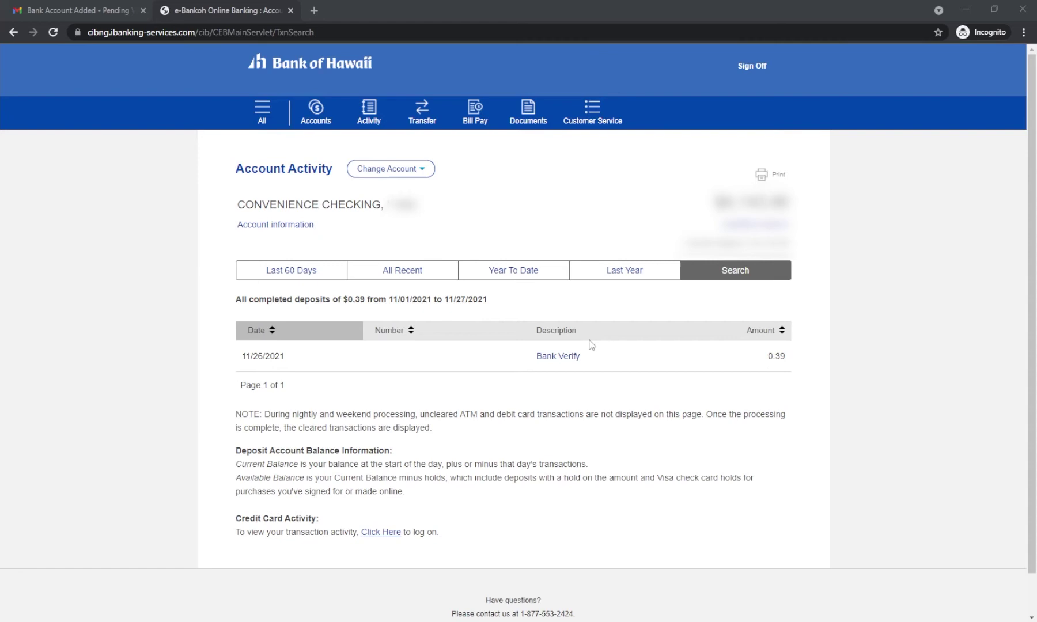
left_click(99, 8)
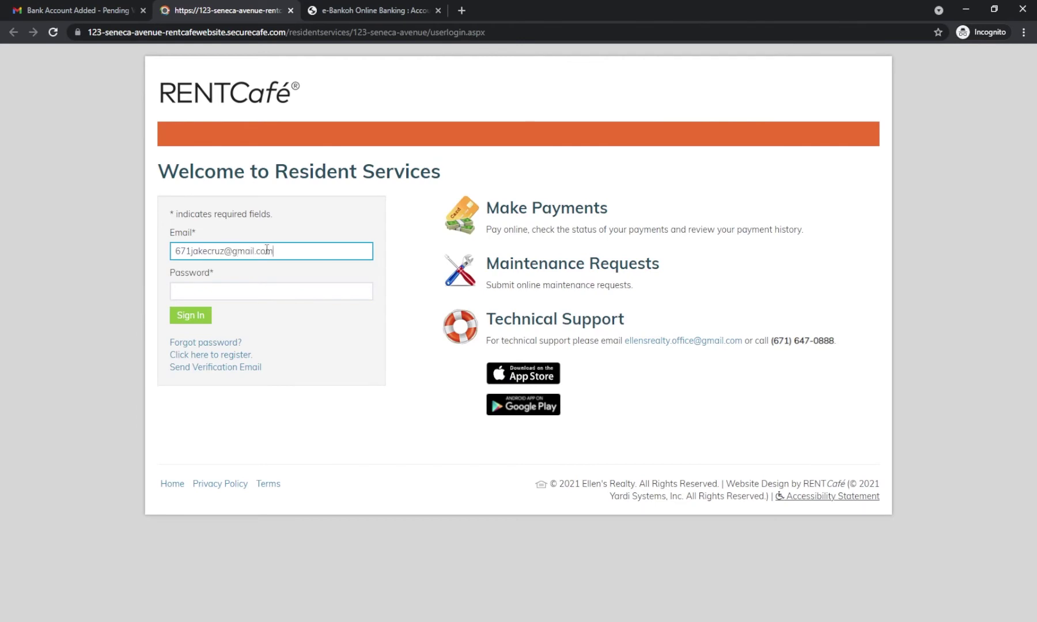
key("Tab")
Step: Finish signing in and start verifying the pending Bank Of Hawaii account
type("**********")
key("Return")
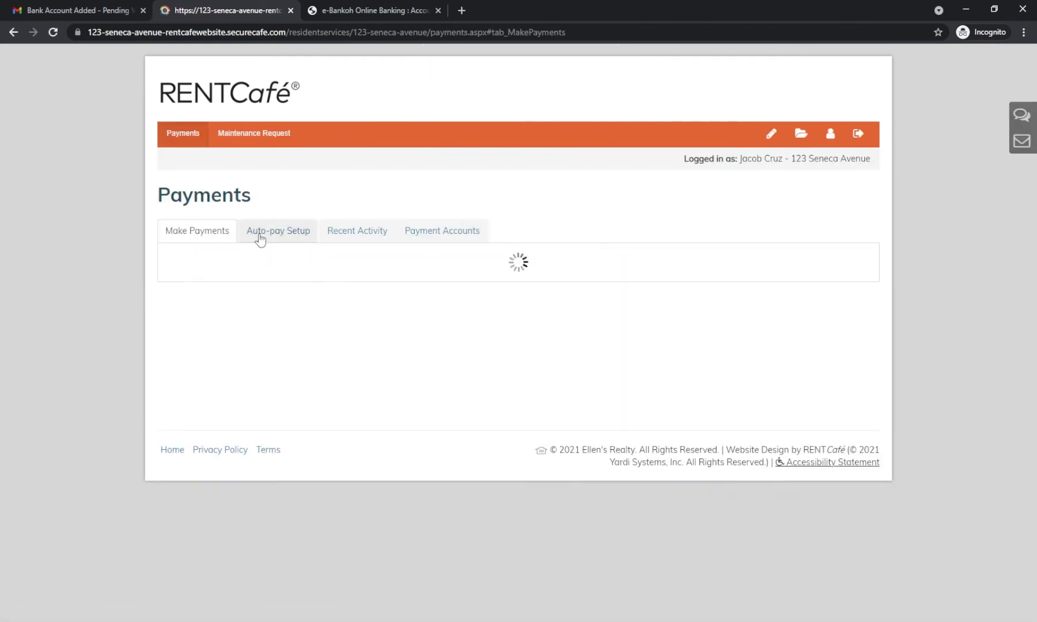
left_click(438, 234)
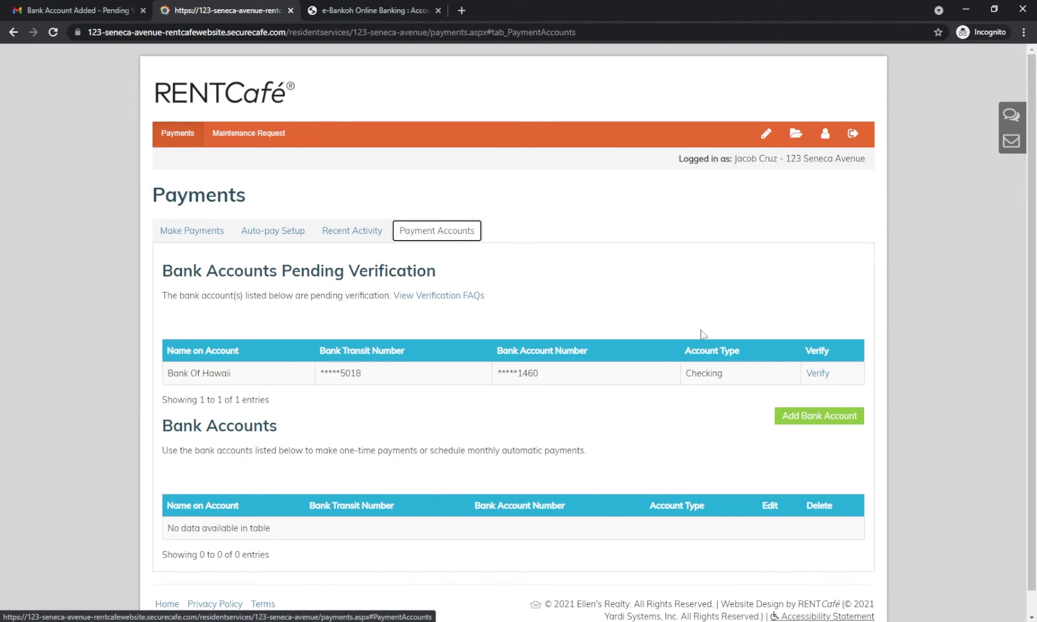
left_click(821, 375)
Step: Copy the 0.39 Bank Verify deposit from the bank tab, submit it, and confirm
scroll(668, 352, "down", 1)
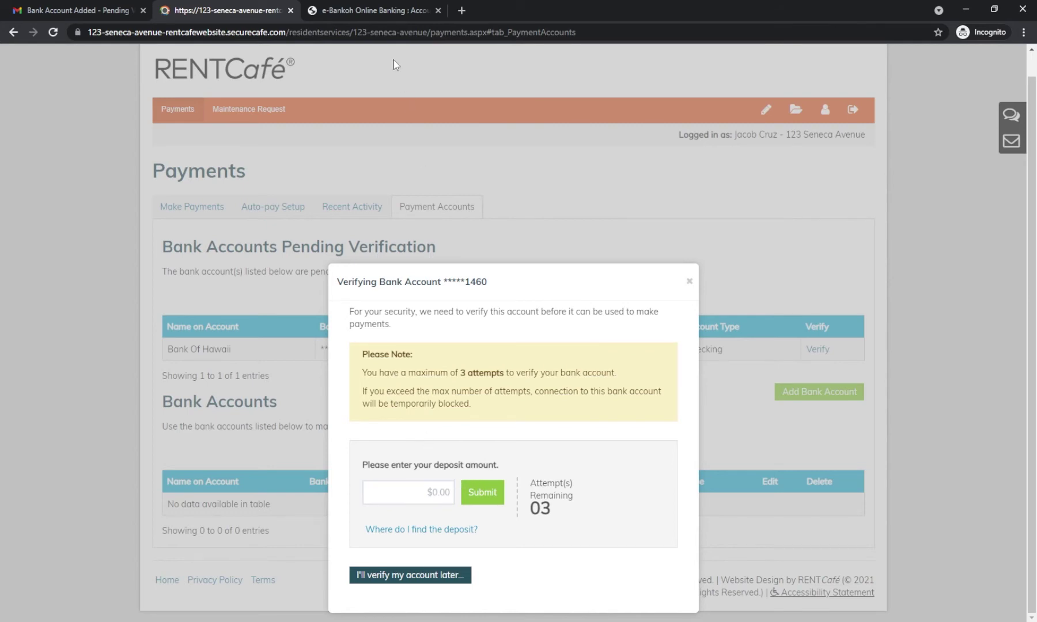
left_click(369, 10)
left_click_drag(761, 358, 788, 362)
key("ctrl+c")
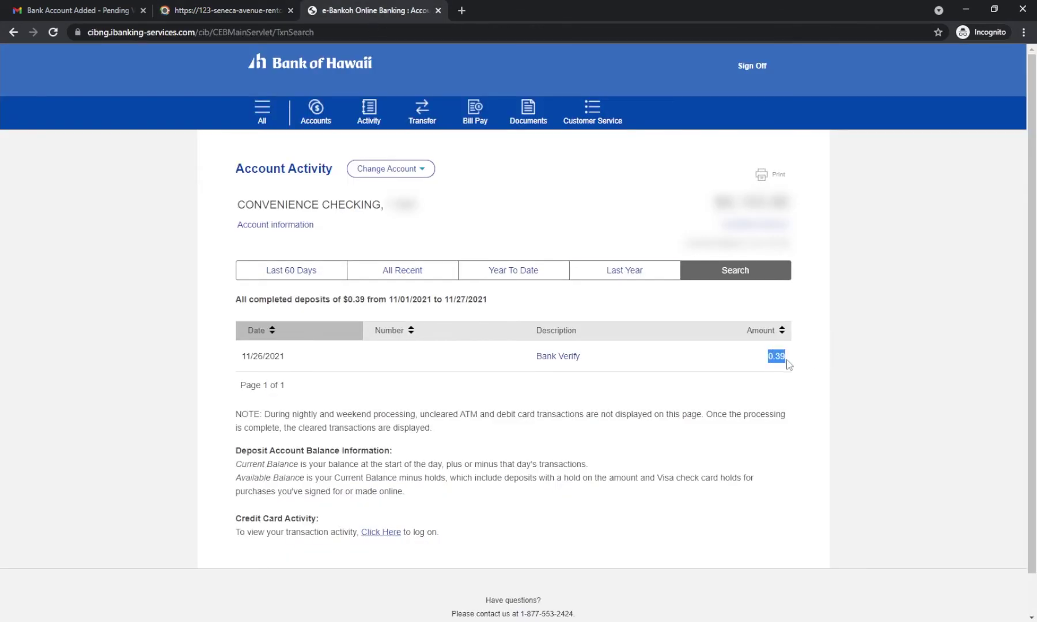
left_click(254, 10)
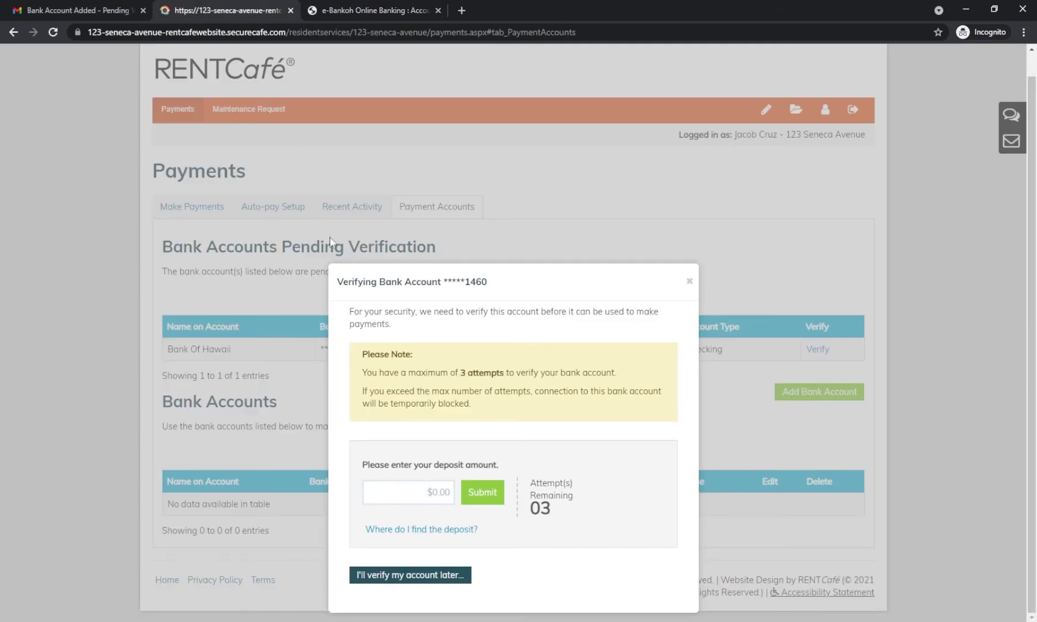
left_click(421, 490)
key("ctrl+v")
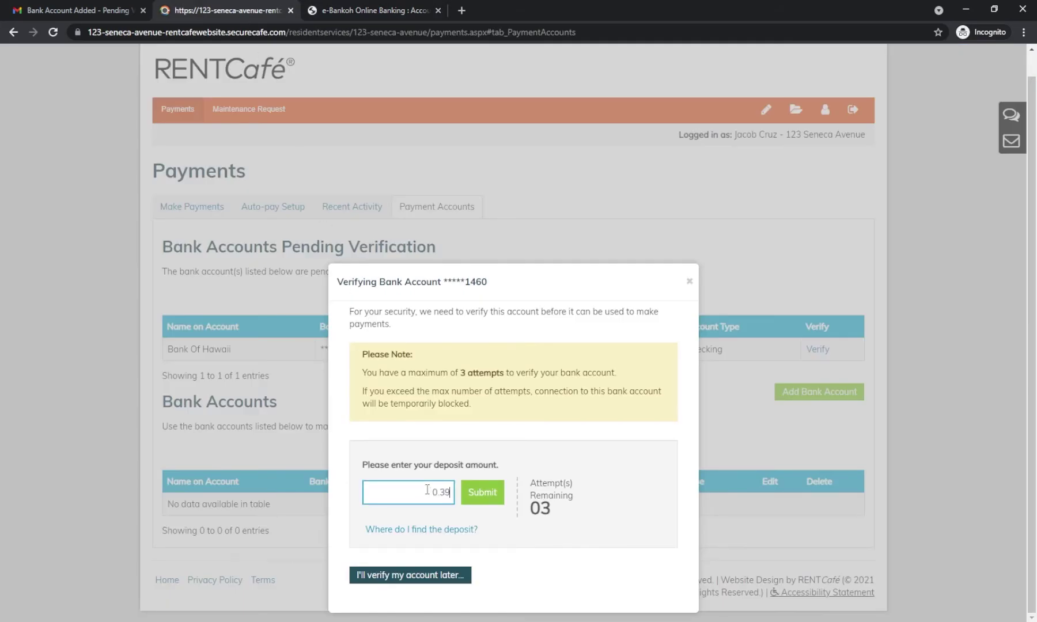
left_click(478, 491)
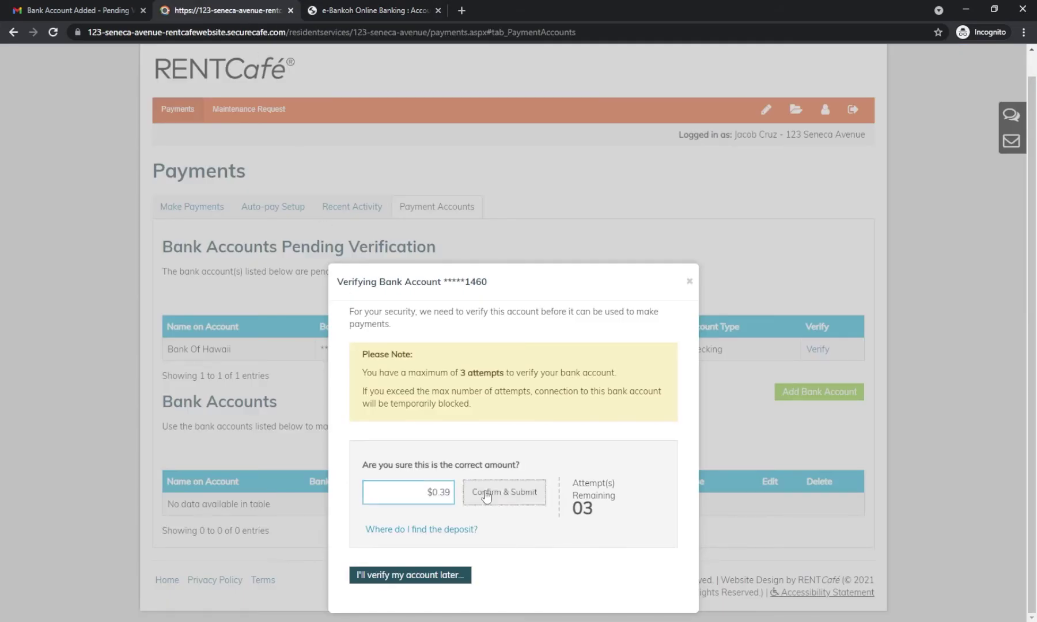
left_click(484, 493)
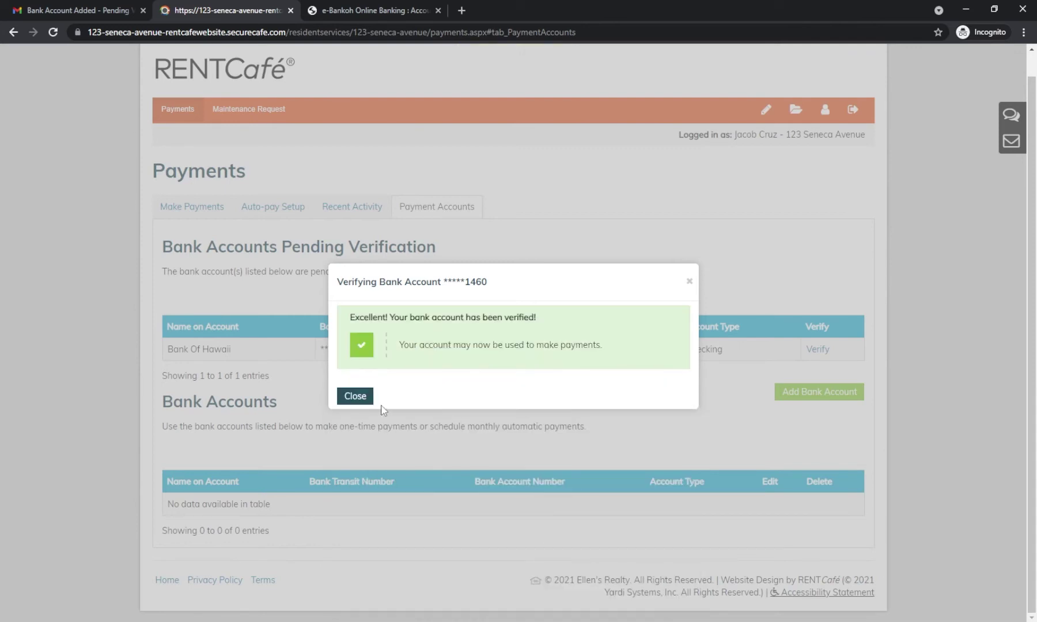
left_click(355, 399)
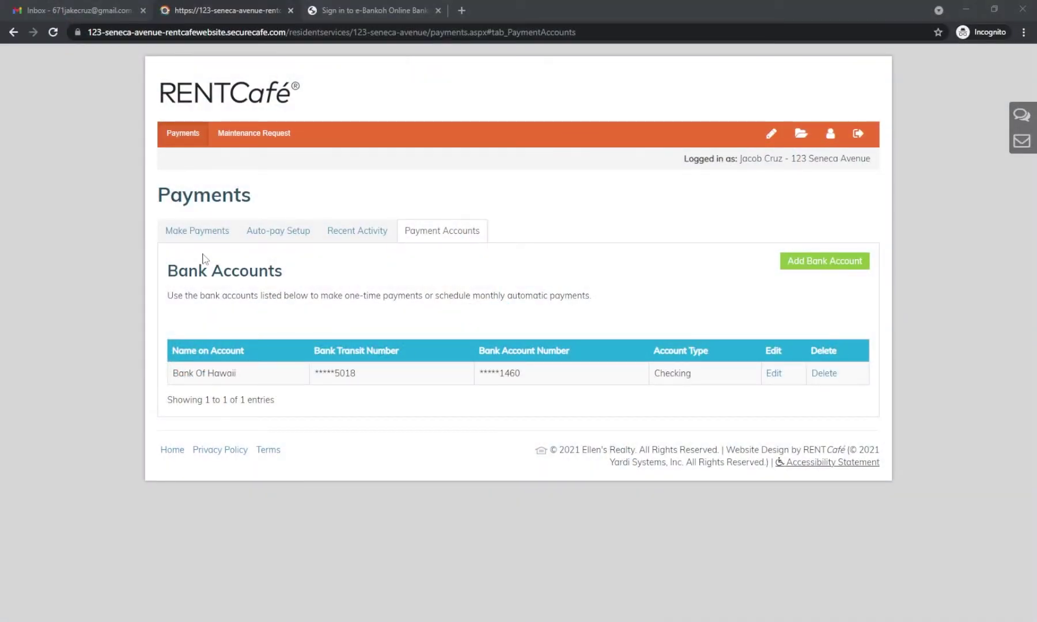
Step: Make a one-time $1,560.00 rent payment from the Bank Of Hawaii checking account
left_click(192, 232)
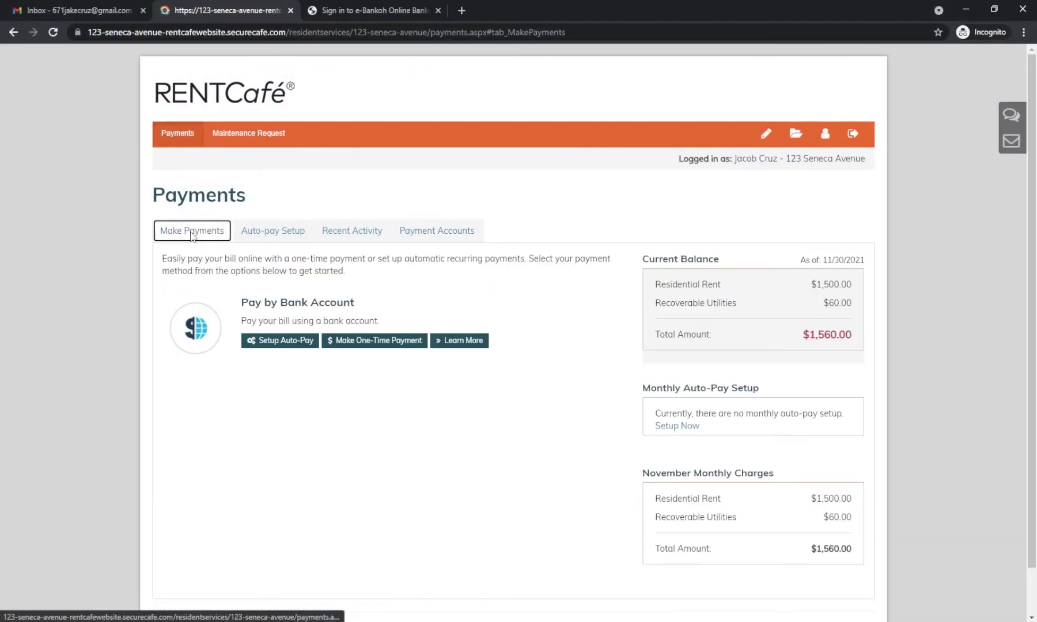
left_click(373, 345)
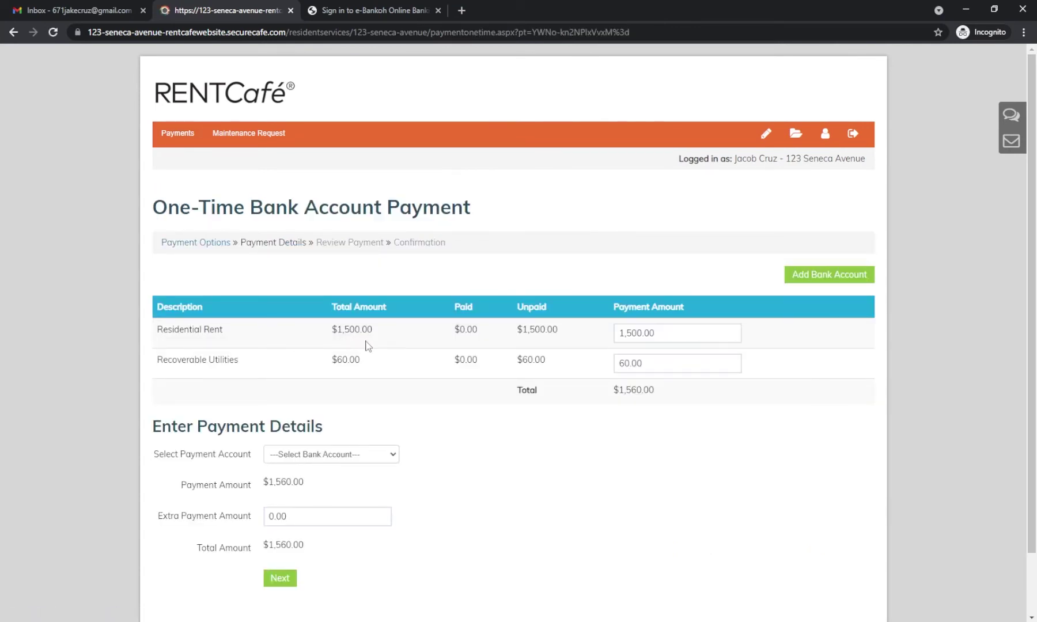
left_click(380, 460)
left_click(374, 478)
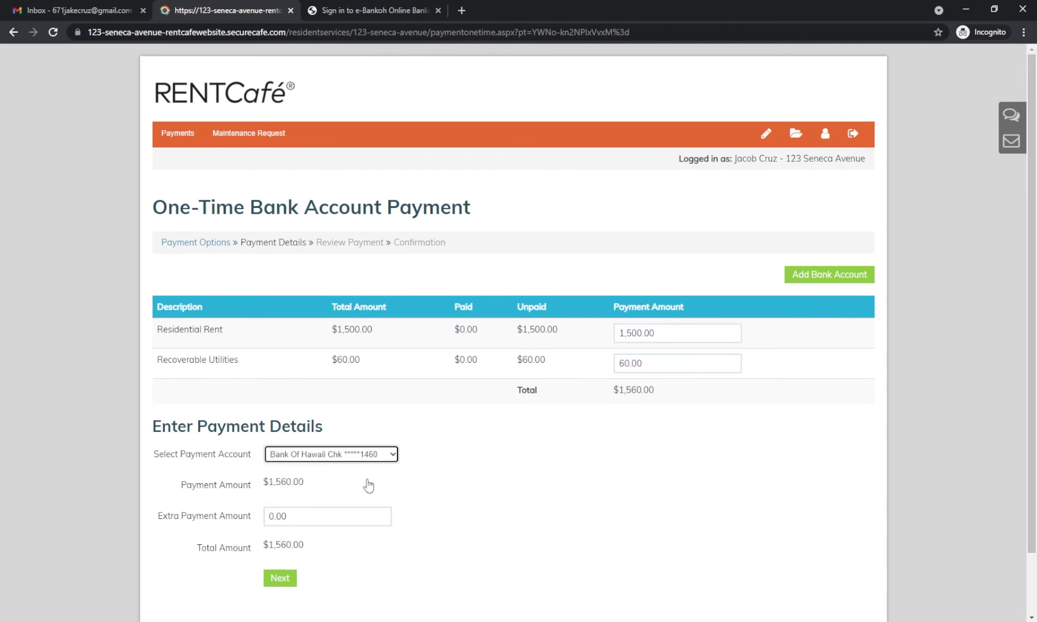
scroll(404, 472, "down", 2)
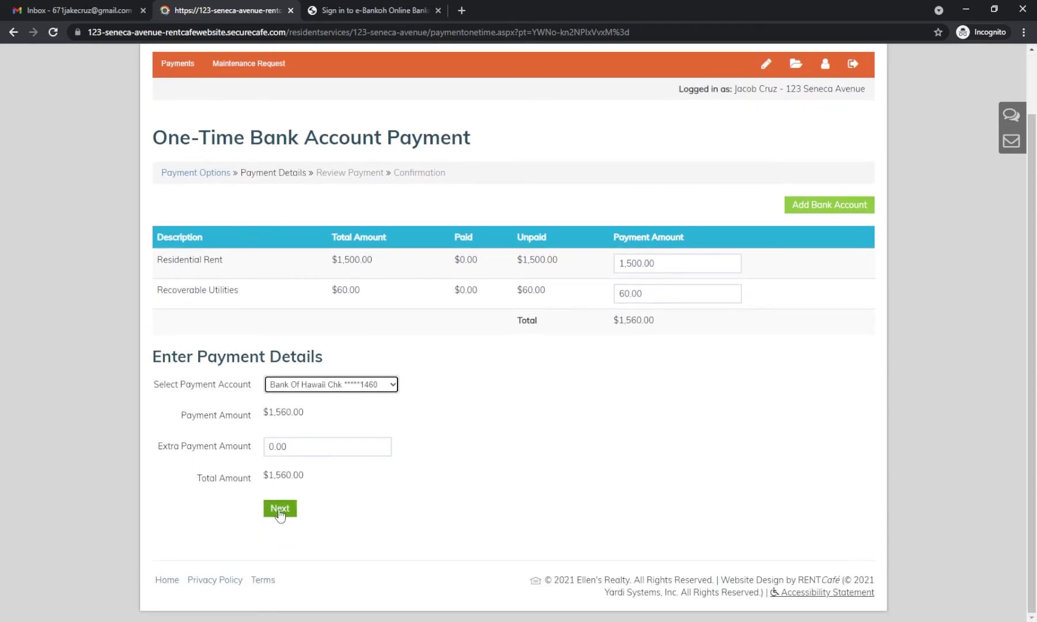
left_click(280, 509)
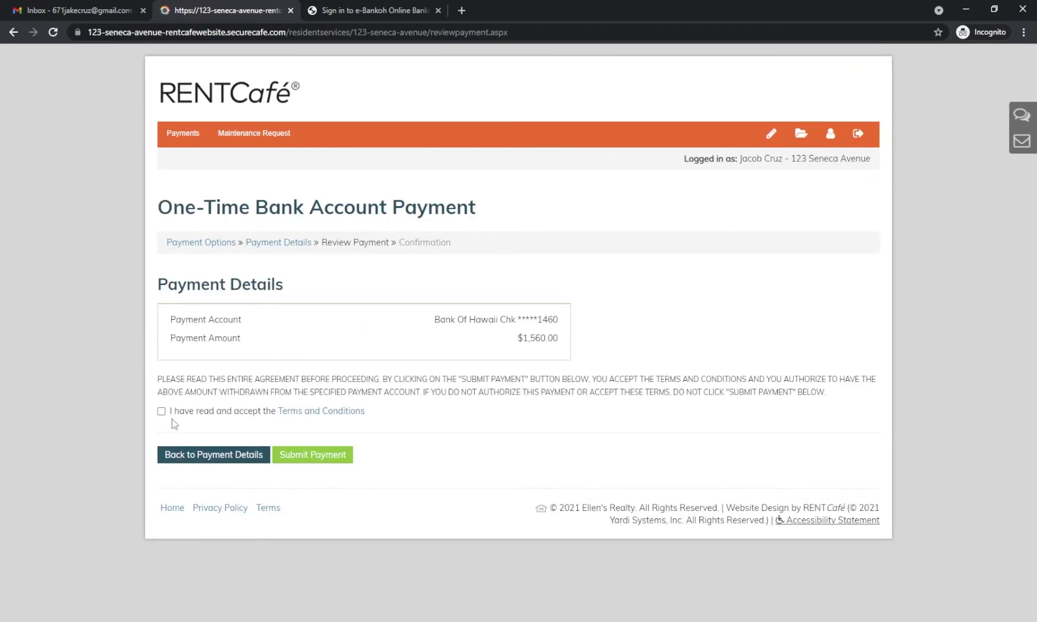
left_click(161, 411)
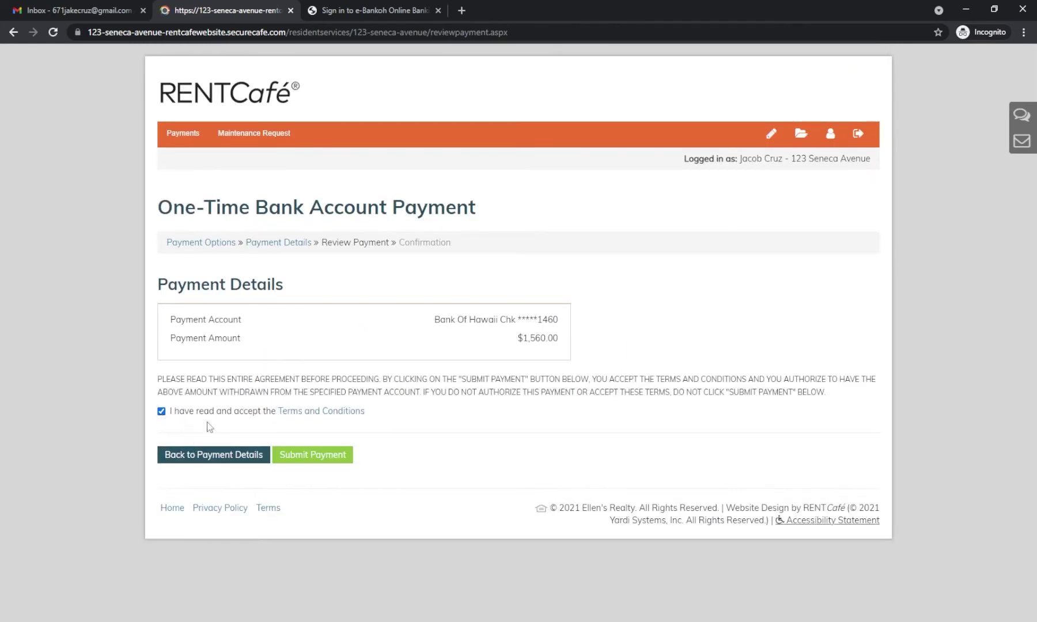
left_click(327, 459)
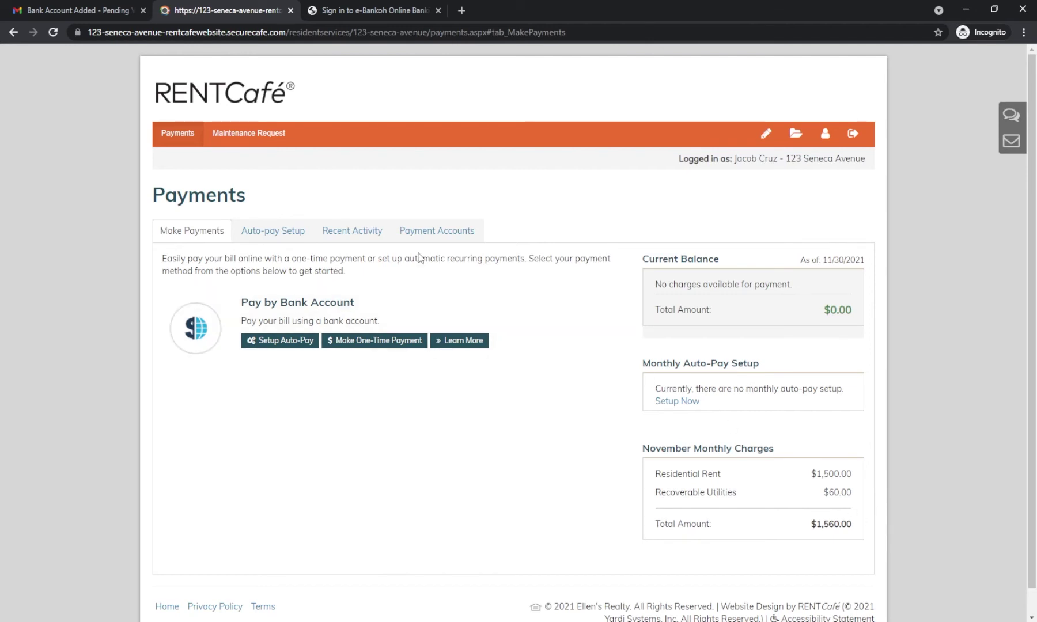
left_click(366, 235)
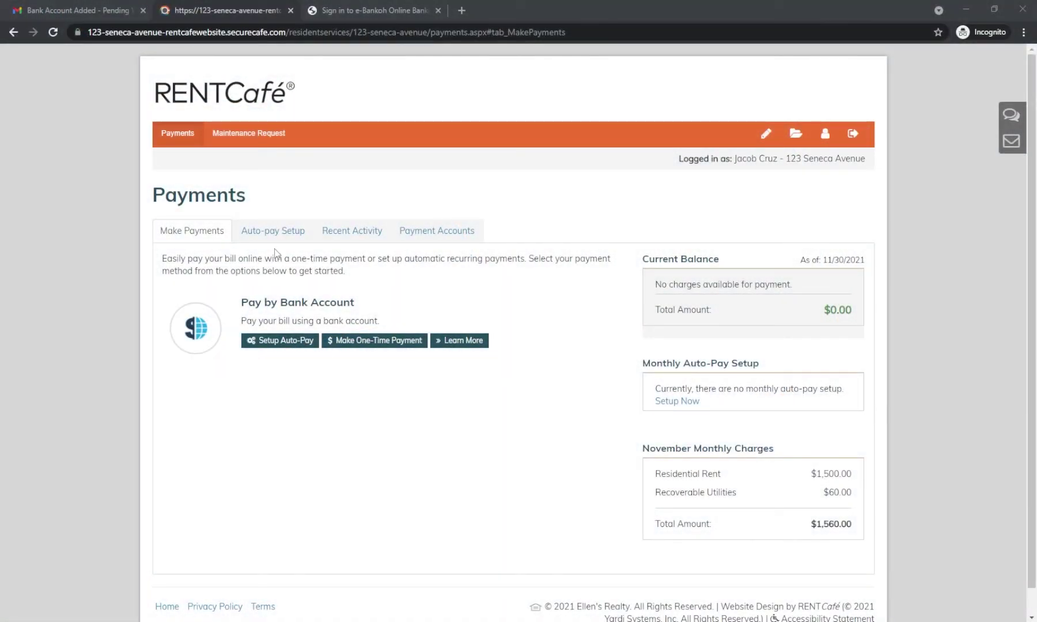
Step: Start auto-pay from the Bank Of Hawaii checking account with start date 1/1/2022
left_click(271, 238)
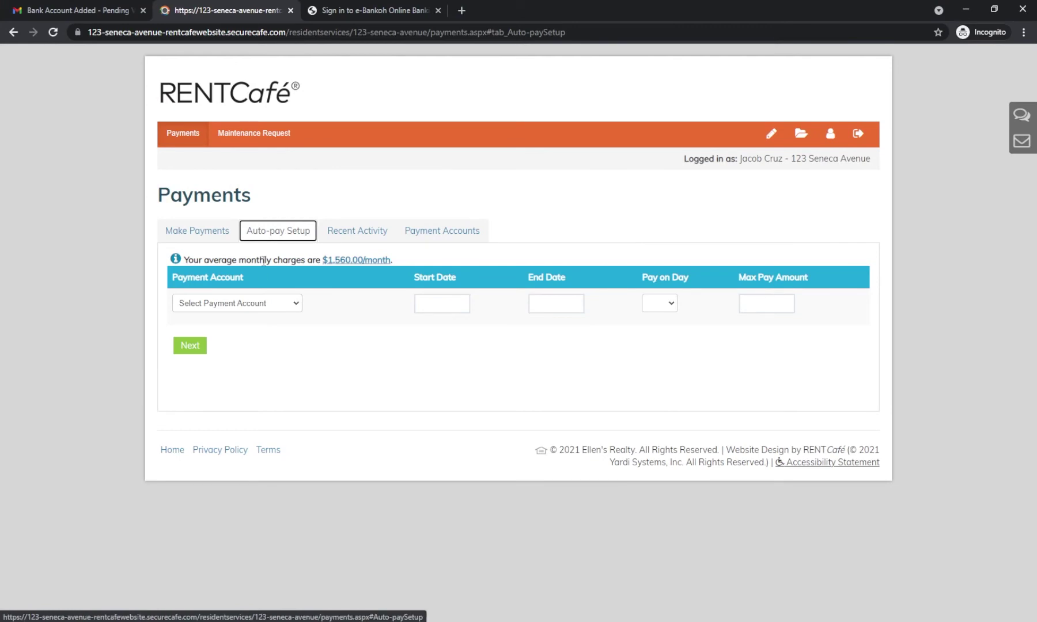
left_click(248, 303)
left_click(249, 327)
left_click(423, 303)
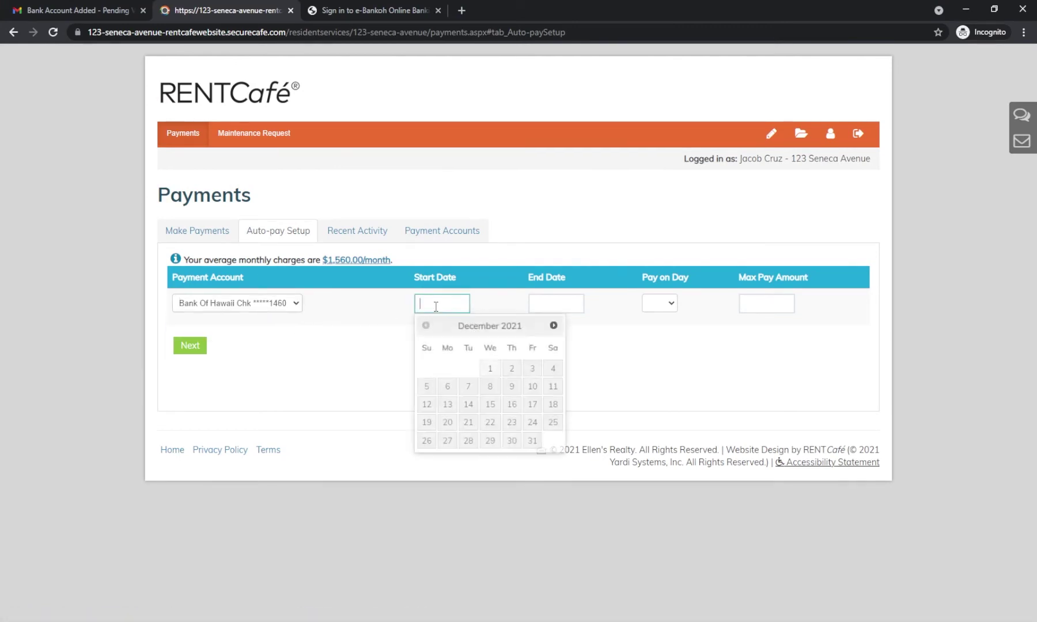
left_click(553, 326)
left_click(553, 368)
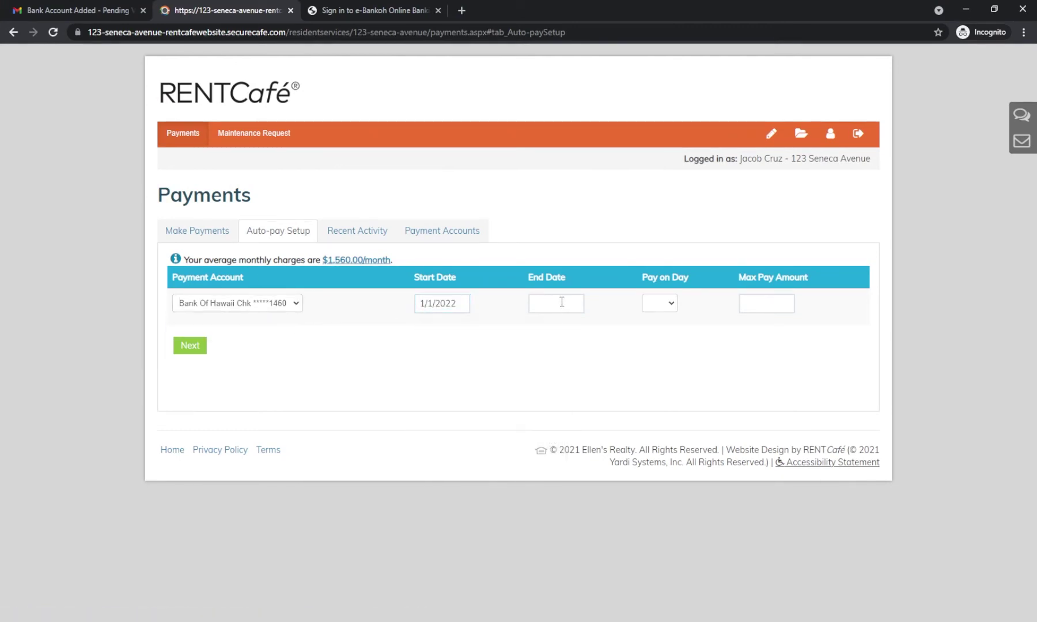
Step: Set the auto-pay end date to 12/31/2022, payment on the 1st, and a maximum amount
left_click(560, 302)
left_click(668, 326)
left_click(667, 325)
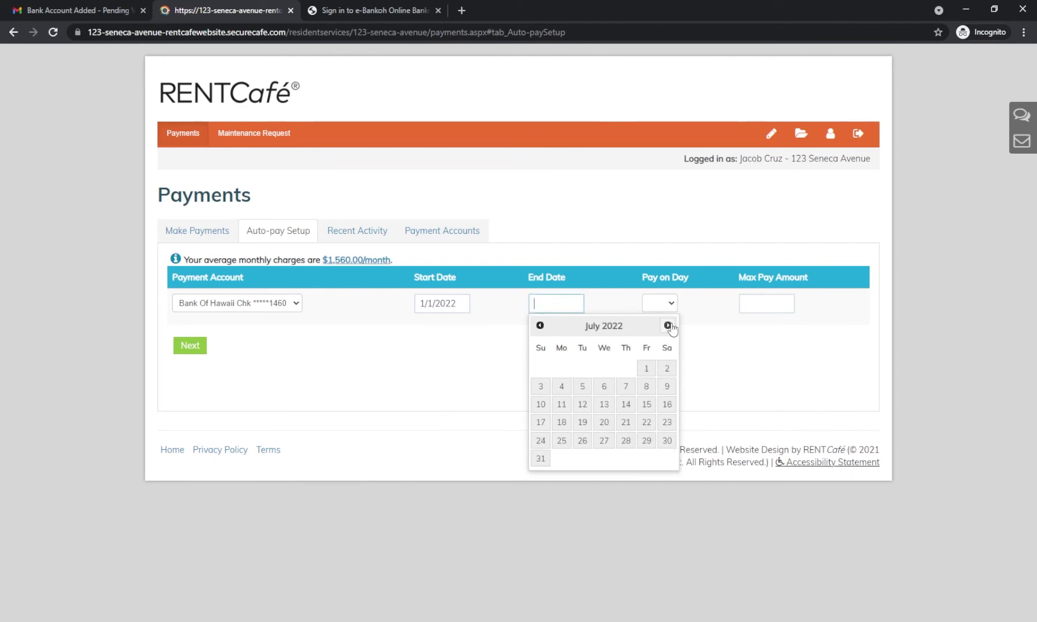
left_click(668, 325)
left_click(668, 326)
left_click(667, 325)
left_click(667, 326)
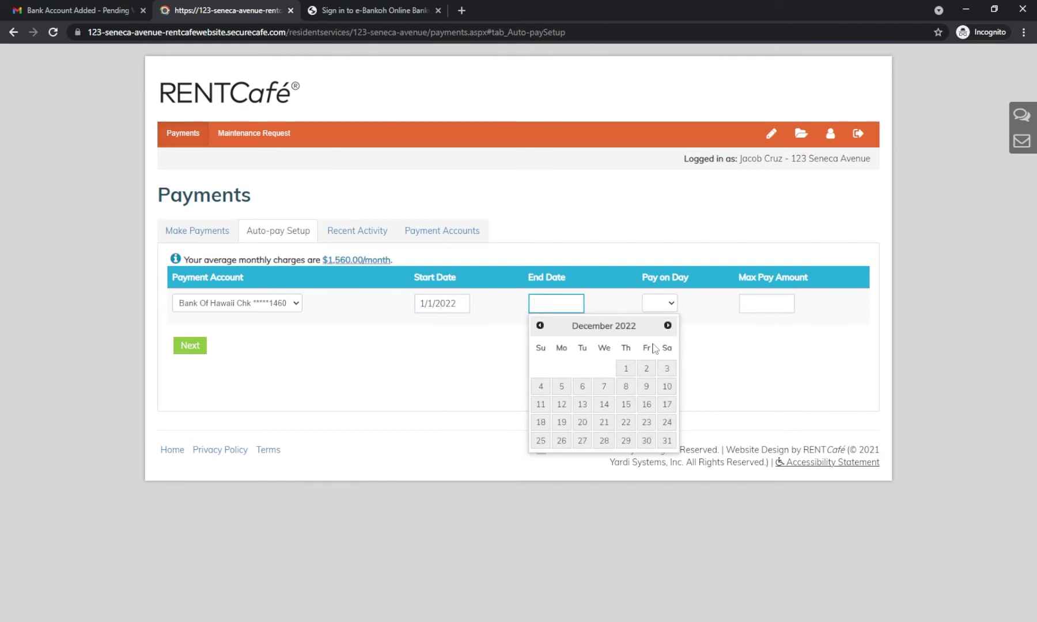
left_click(667, 444)
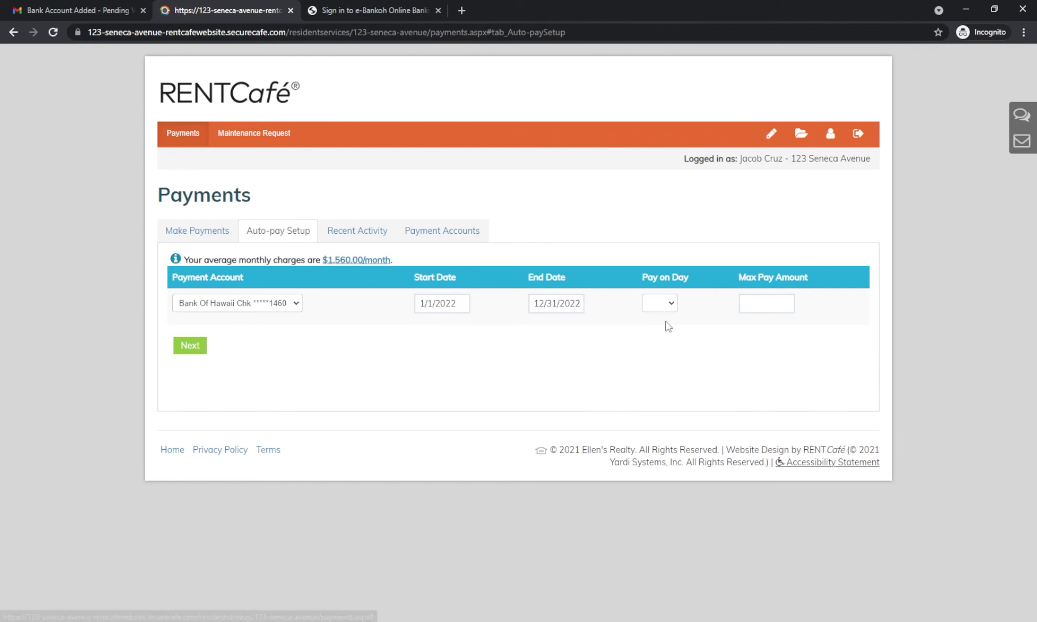
left_click(667, 308)
left_click(667, 328)
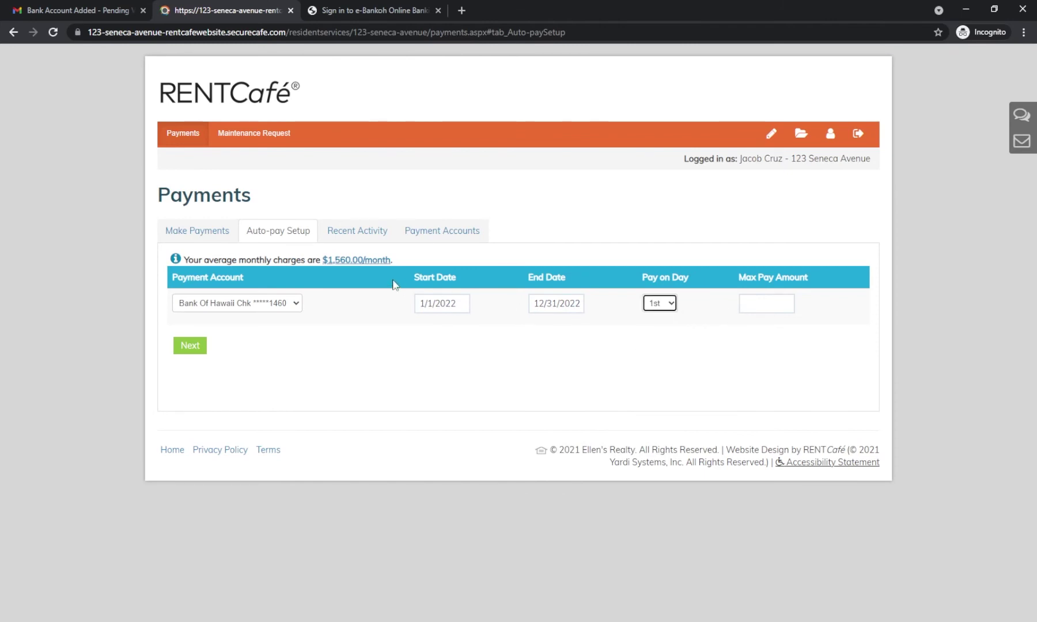
left_click(769, 305)
type("1560")
Step: Accept the terms to create the monthly auto-pay, then delete it again
left_click(190, 346)
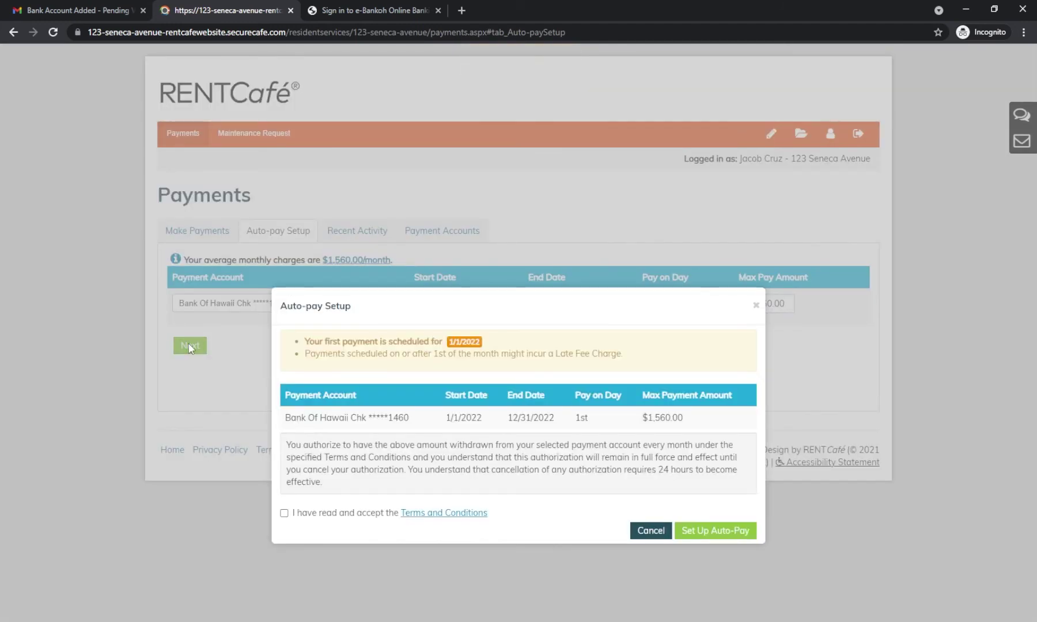
left_click(283, 512)
left_click(716, 533)
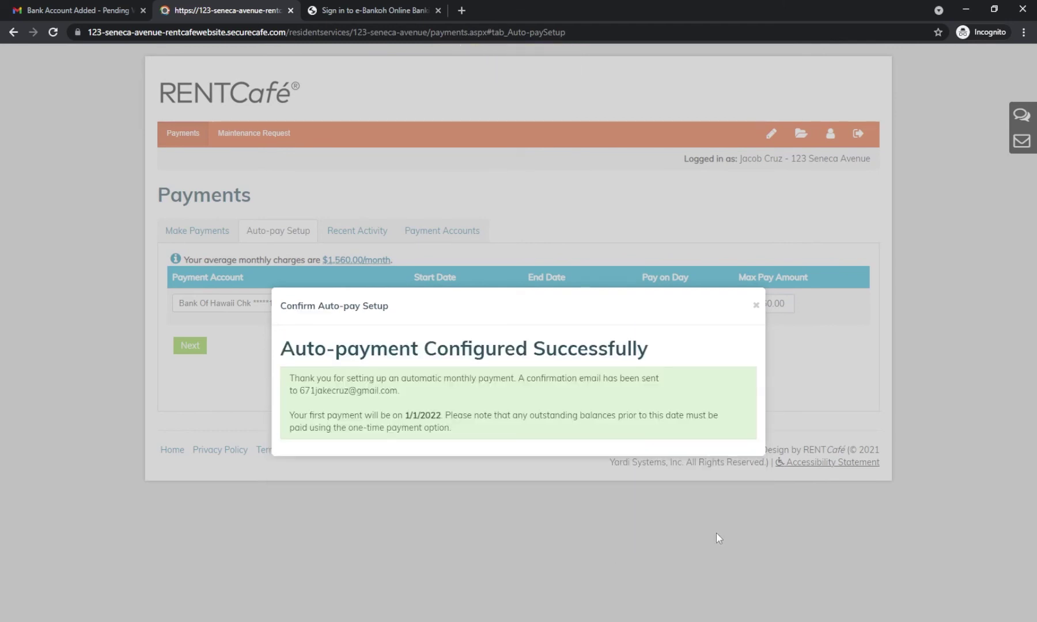
left_click(756, 305)
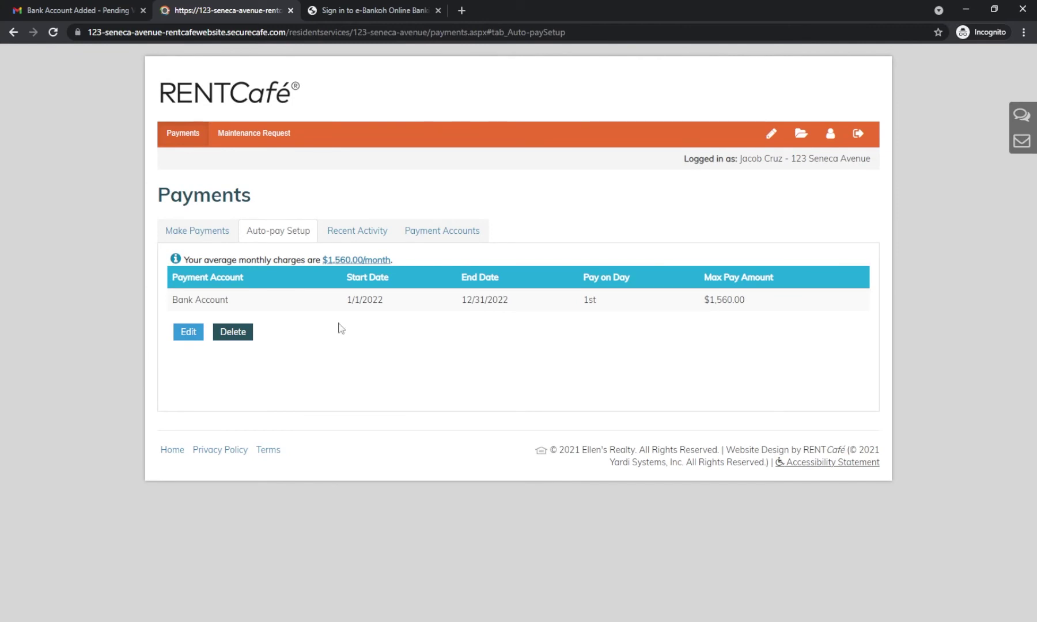
left_click(234, 342)
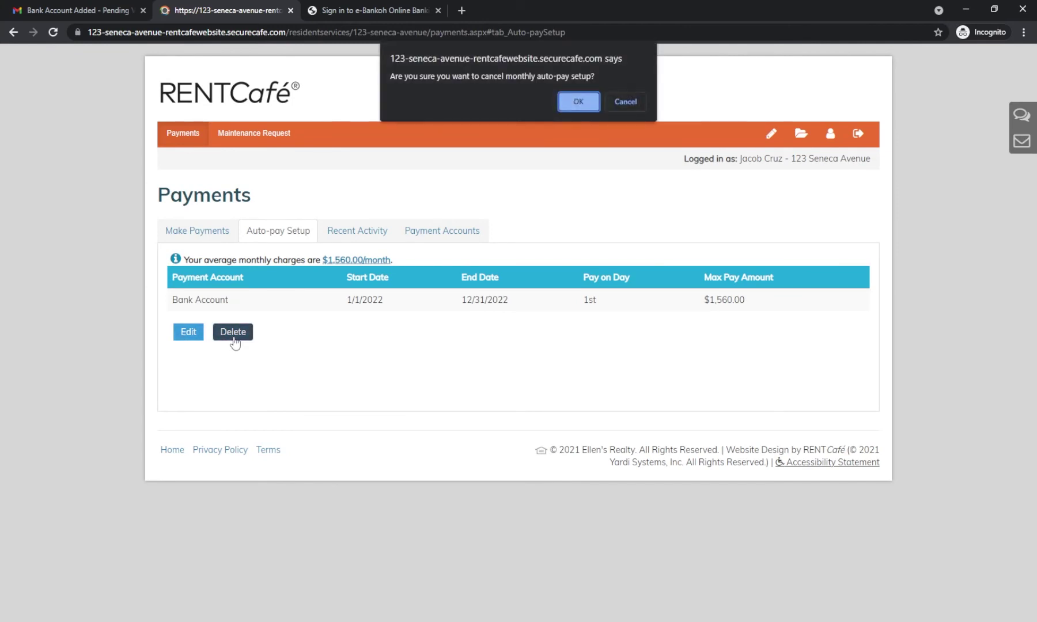
left_click(586, 105)
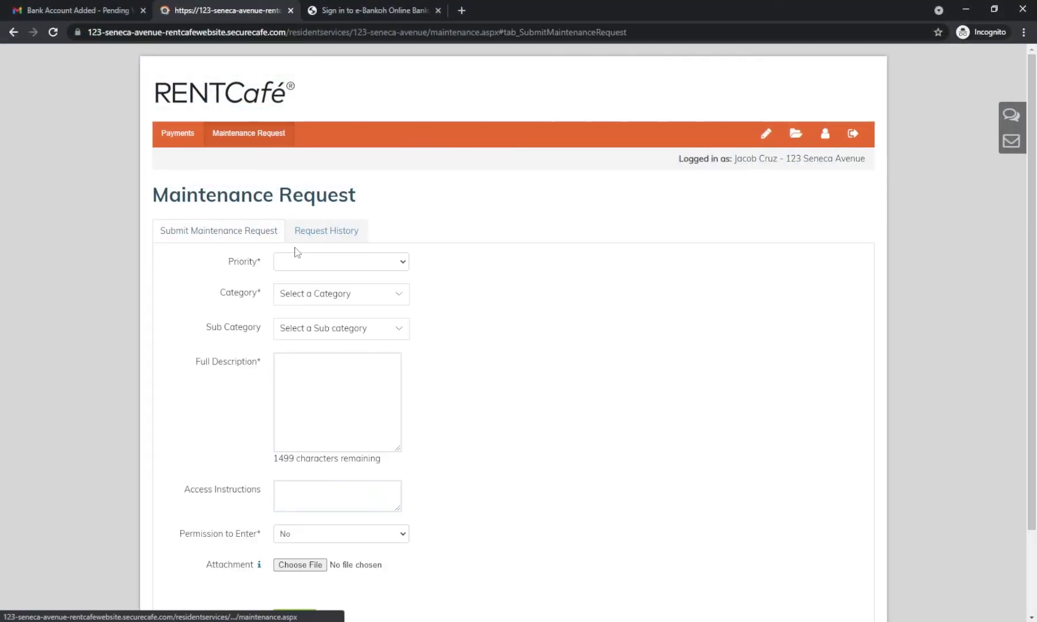
Step: Set the request priority to Low and the category to Plumbing
left_click(296, 263)
left_click(304, 308)
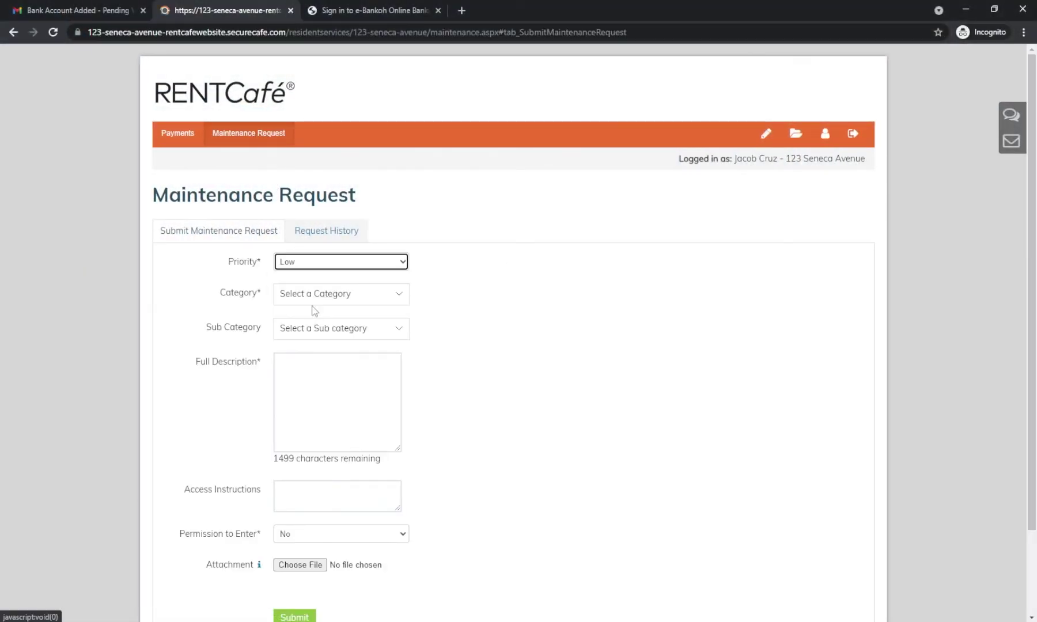
left_click(387, 295)
scroll(366, 348, "down", 3)
left_click(338, 374)
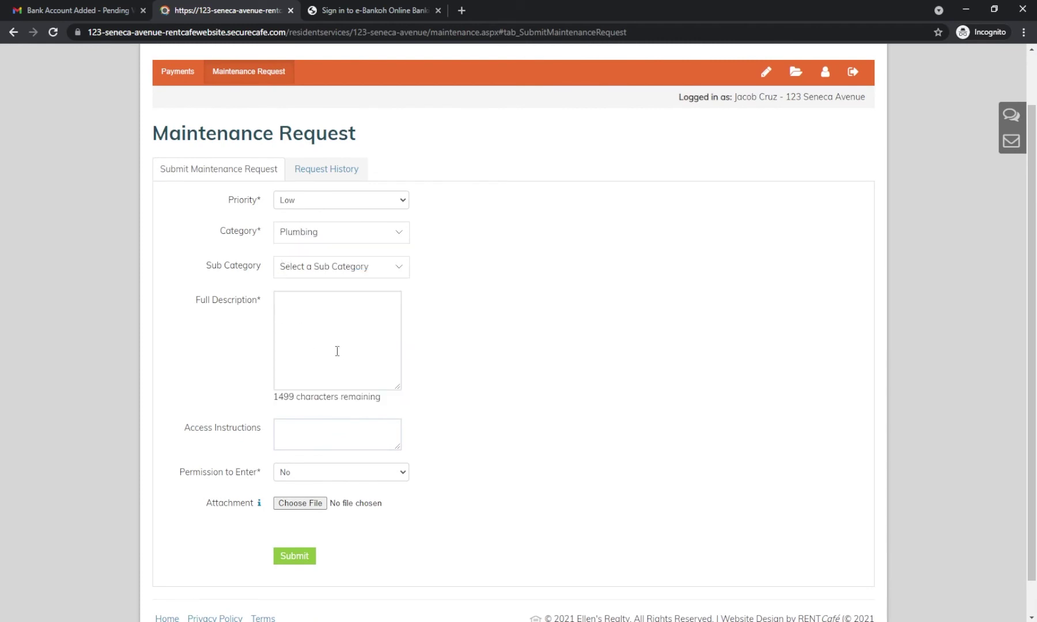
Step: Describe the low guest bedroom shower pressure, add access instructions with a callback number, allow entry, submit
left_click(332, 318)
type("Wate")
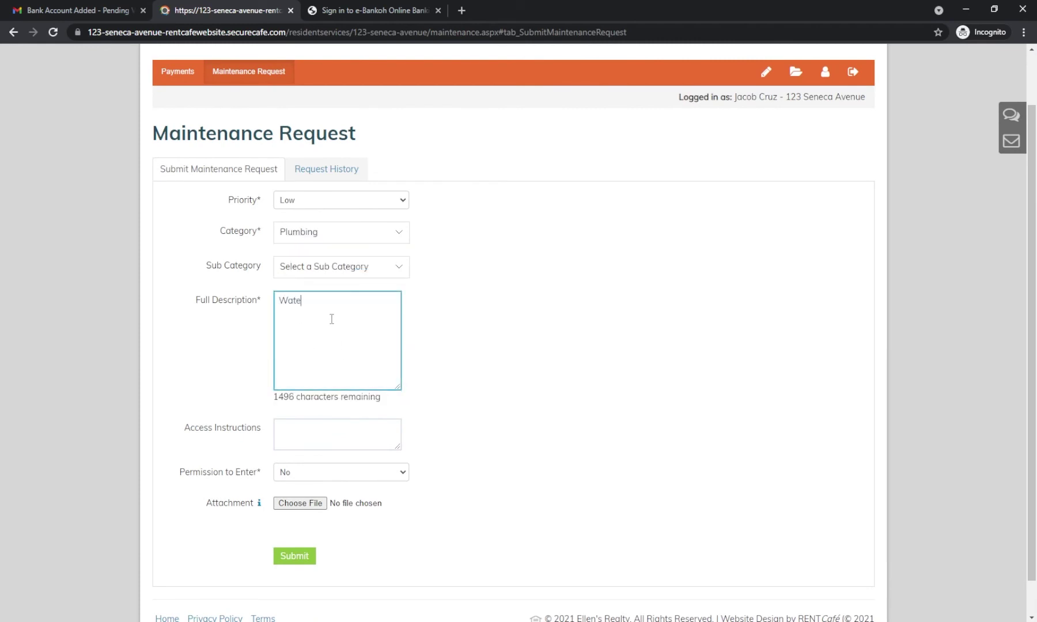
type("r pressure in guest bedroom sho")
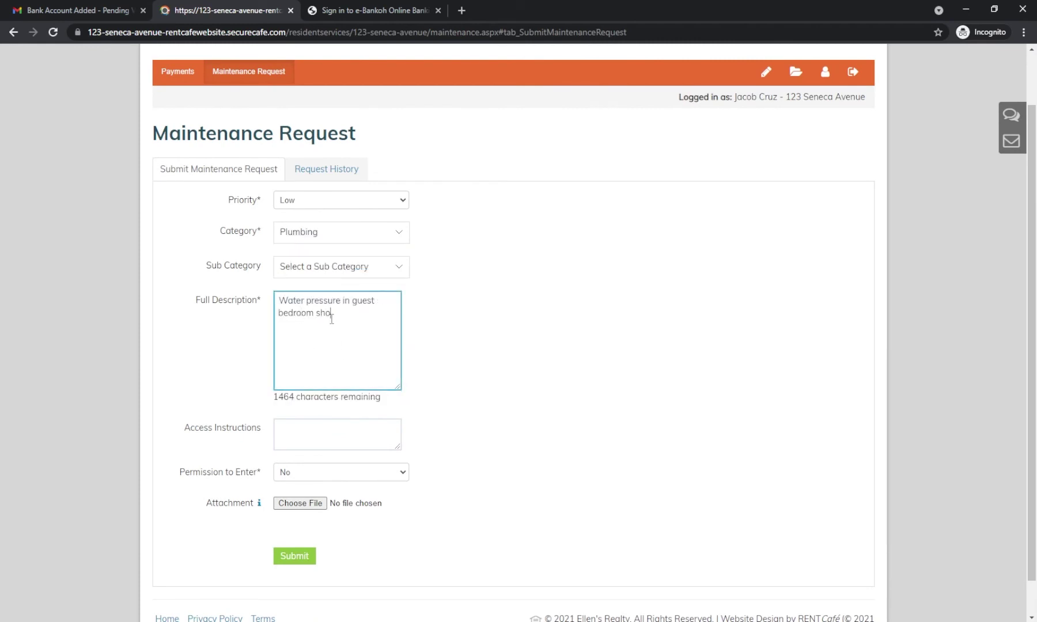
type("wer is low")
left_click(335, 432)
type("I wil")
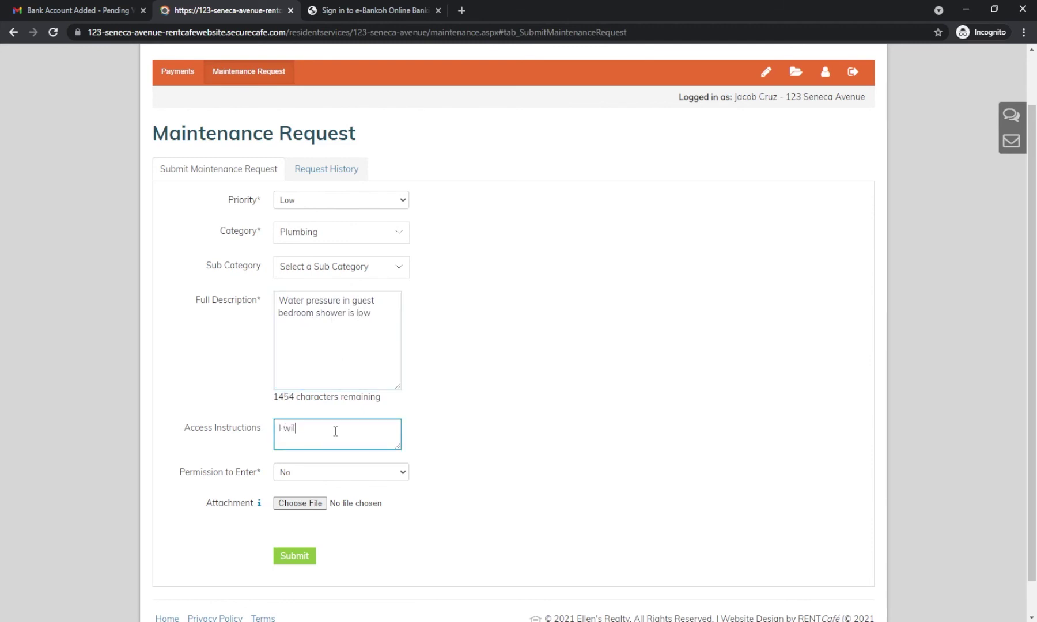
type("l be home after 12PM, please call 6715555555")
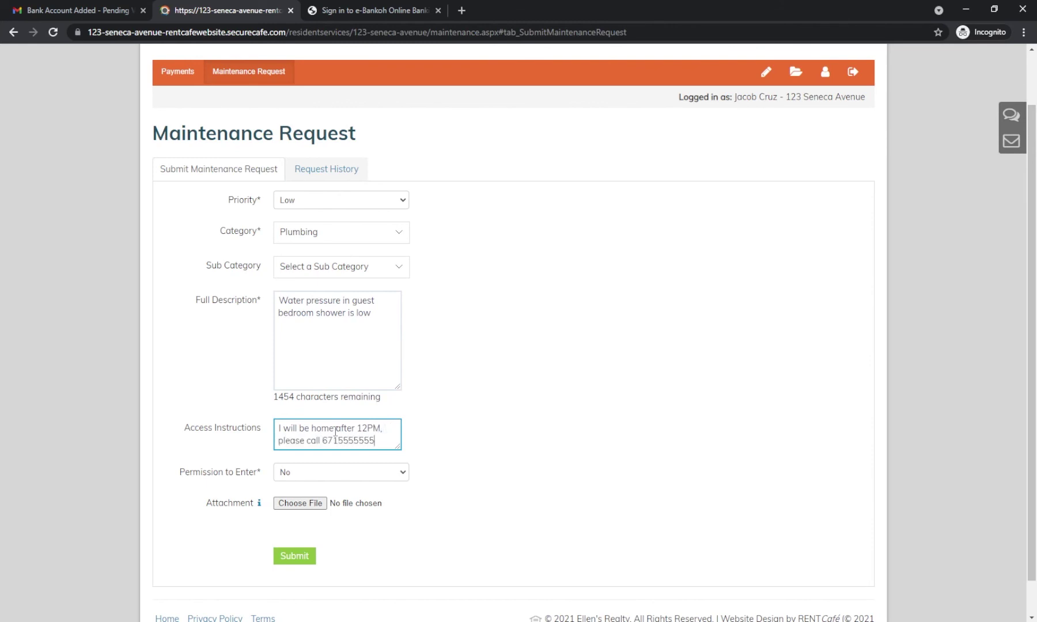
left_click(341, 473)
left_click(343, 494)
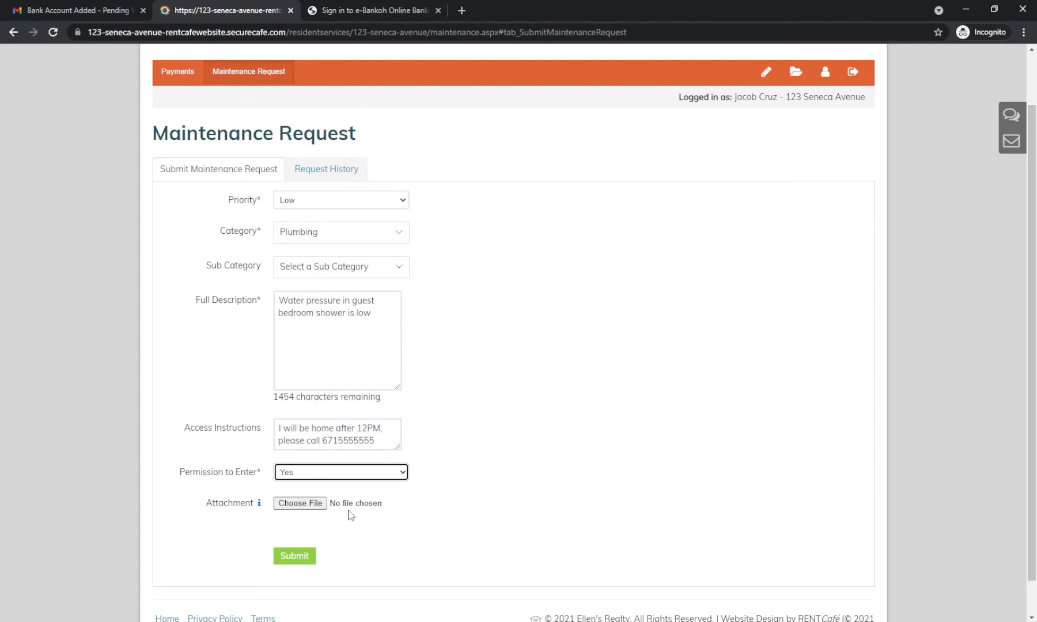
left_click(300, 557)
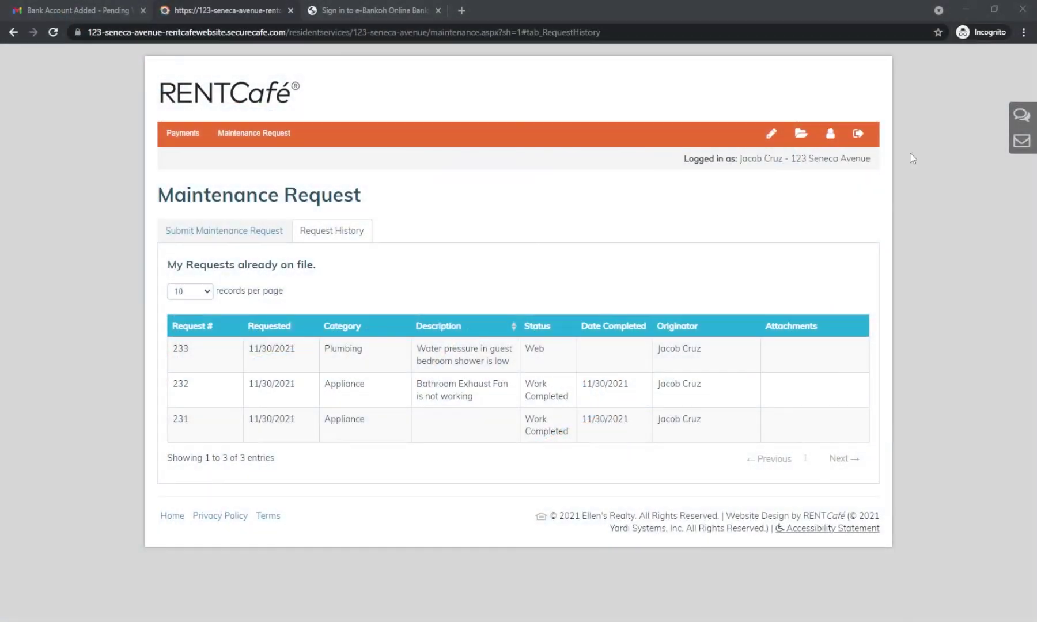
Step: View the stored lease document, then check the profile's 10/1/2021 move-in date and notification settings
left_click(798, 138)
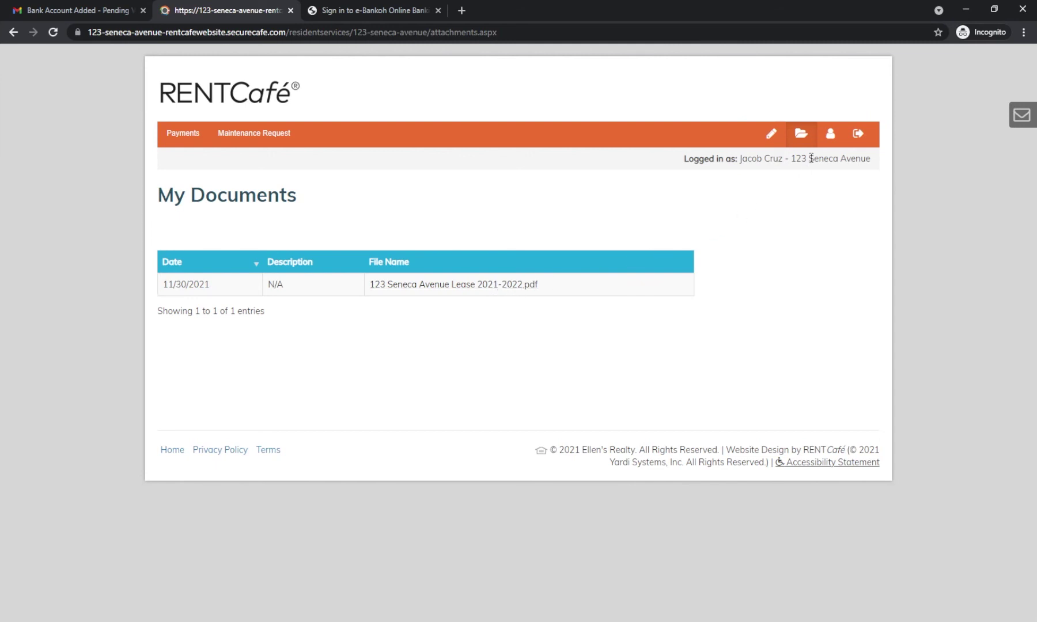
left_click(830, 136)
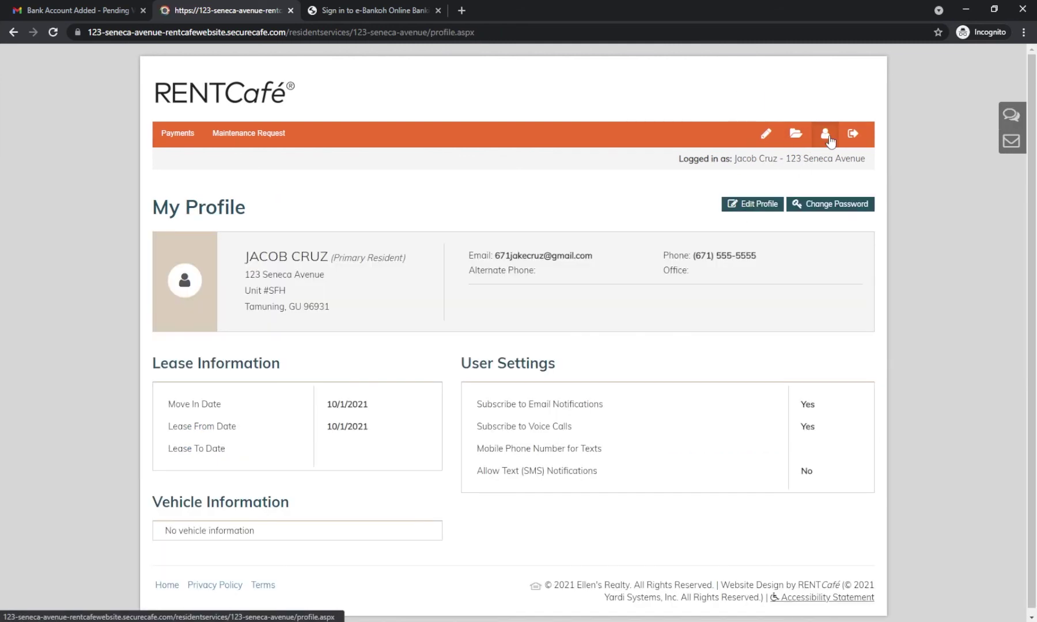